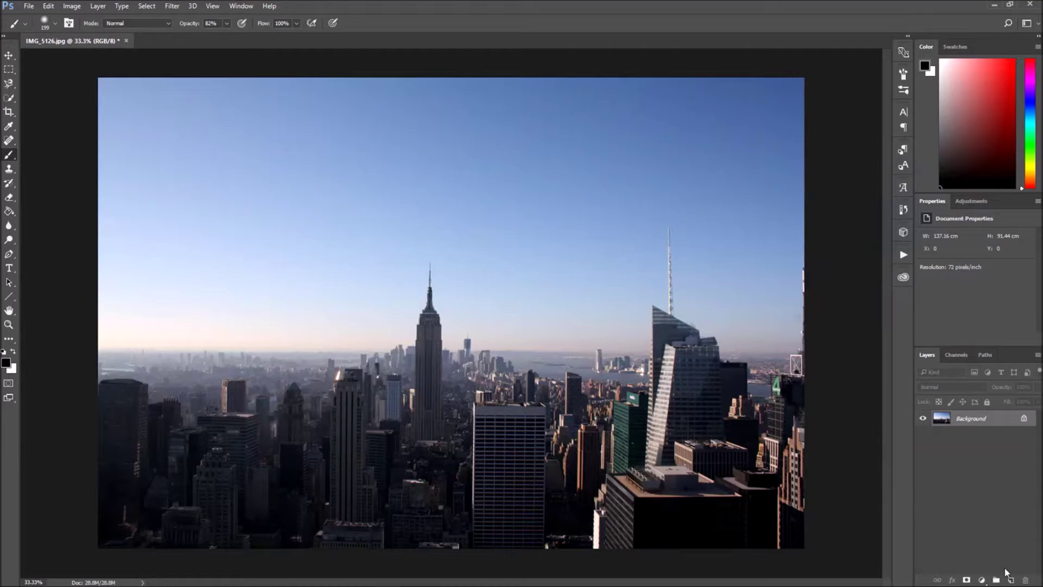
Try a Threshold adjustment layer at lower levels, then delete it.
{"action": "left_click", "coordinate": [981, 580]}
{"action": "left_click", "coordinate": [980, 547]}
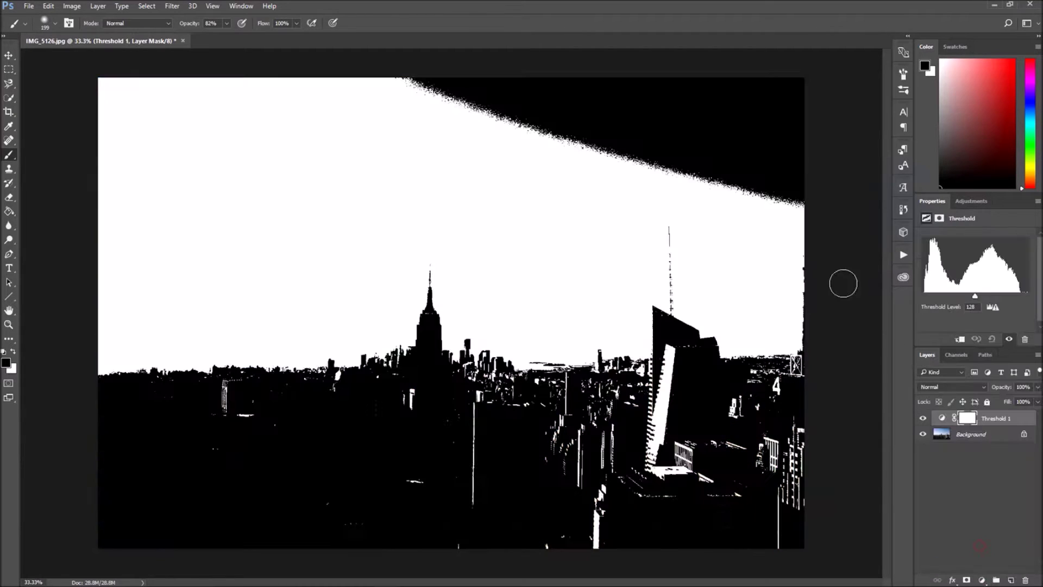
{"action": "mouse_move", "coordinate": [974, 296]}
{"action": "left_mouse_down"}
{"action": "mouse_move", "coordinate": [946, 302]}
{"action": "mouse_move", "coordinate": [1004, 302]}
{"action": "mouse_move", "coordinate": [982, 301]}
{"action": "left_mouse_up"}
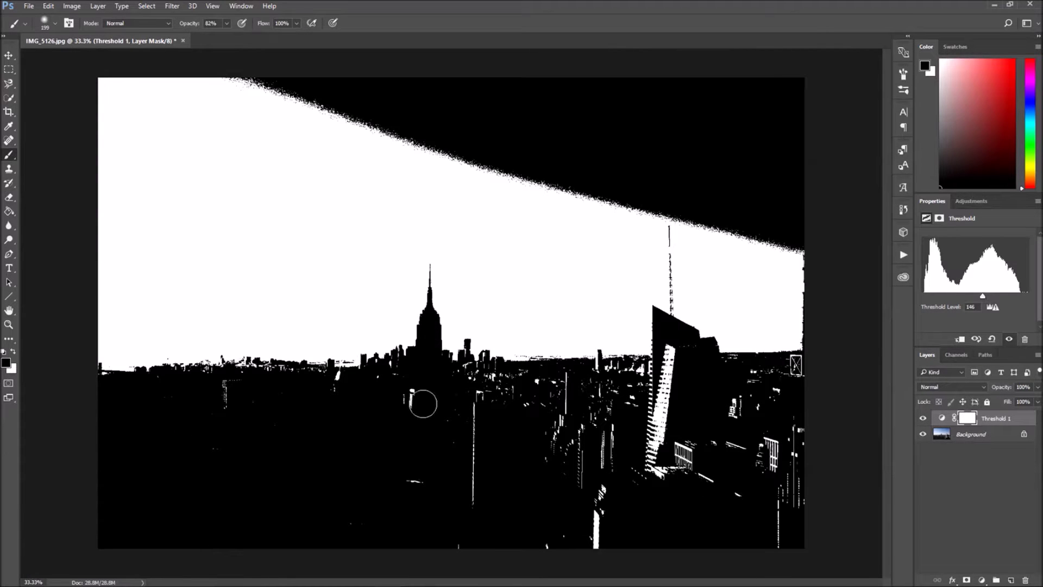
{"action": "left_click_drag", "start_coordinate": [982, 297], "coordinate": [945, 298]}
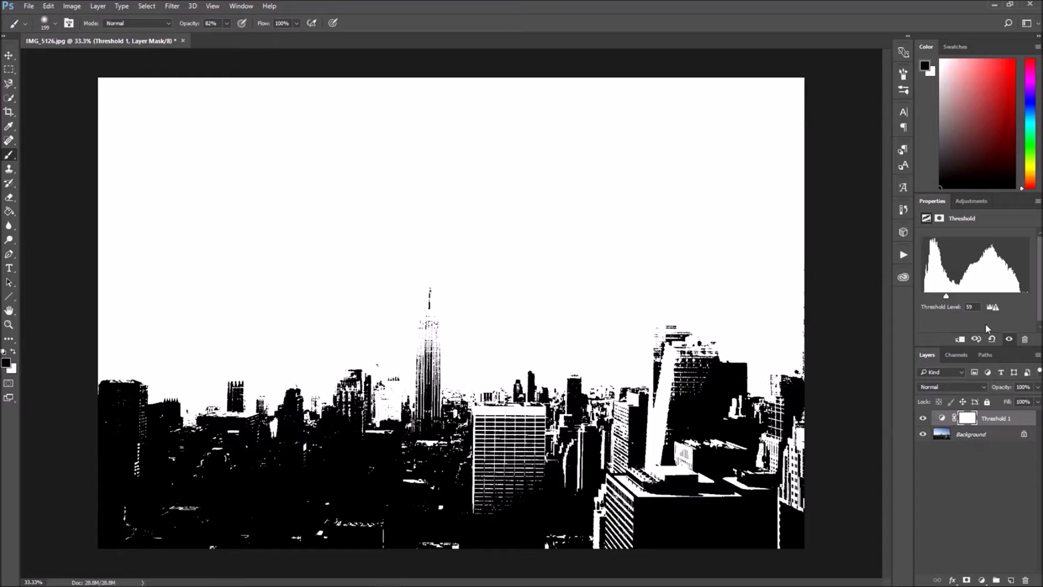
{"action": "key", "text": "Delete"}
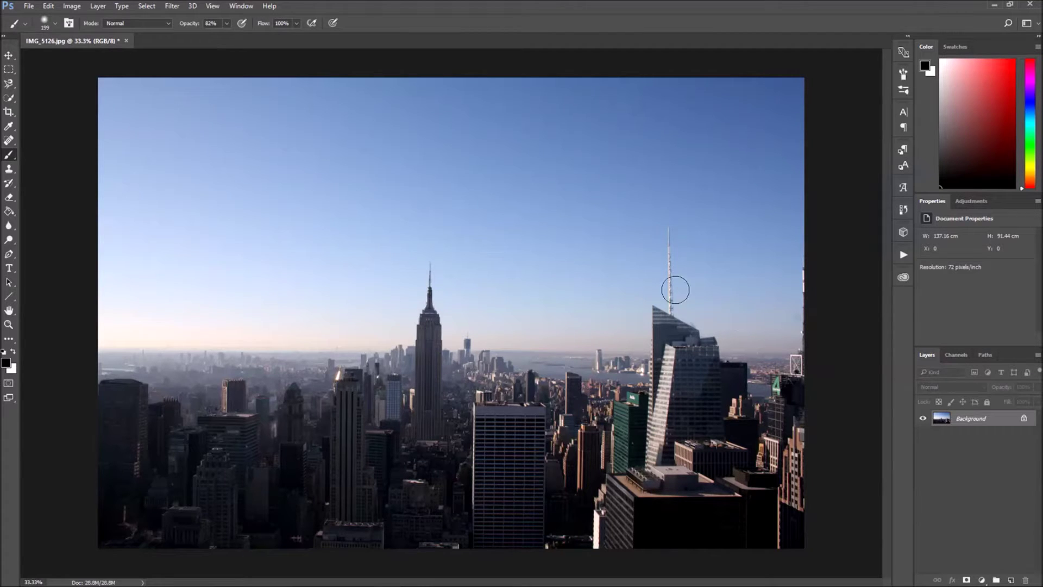
Apply the Filter Gallery's Poster Edges with stronger edges and tweaked posterization.
{"action": "left_click", "coordinate": [172, 7]}
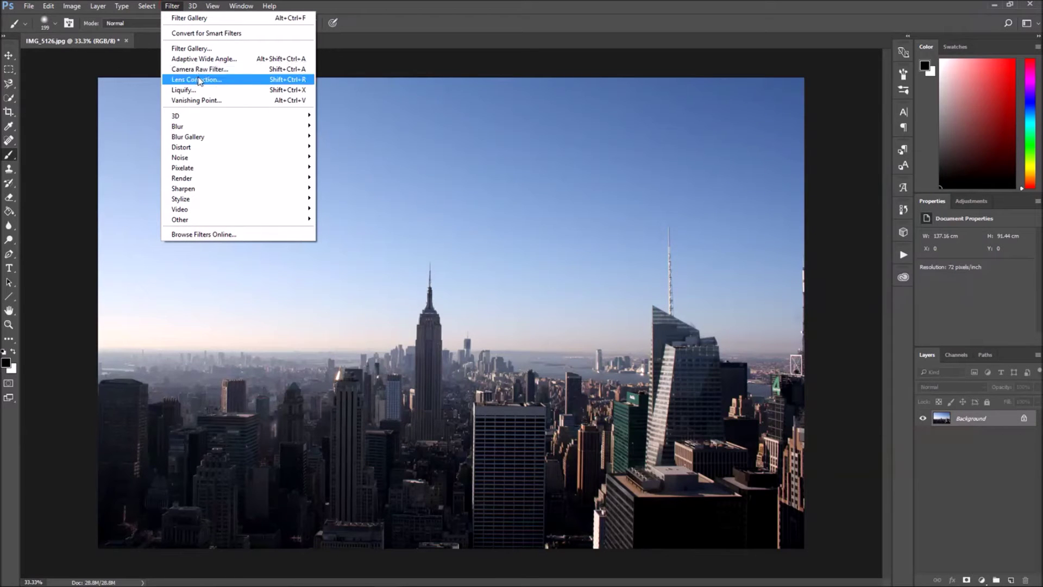
{"action": "left_click", "coordinate": [199, 49]}
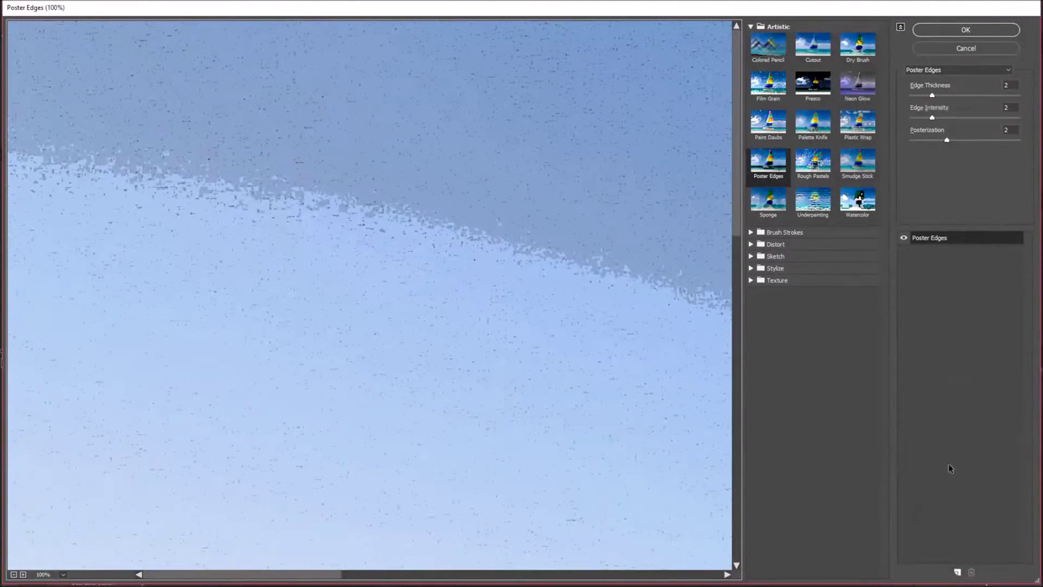
{"action": "left_click", "coordinate": [13, 574]}
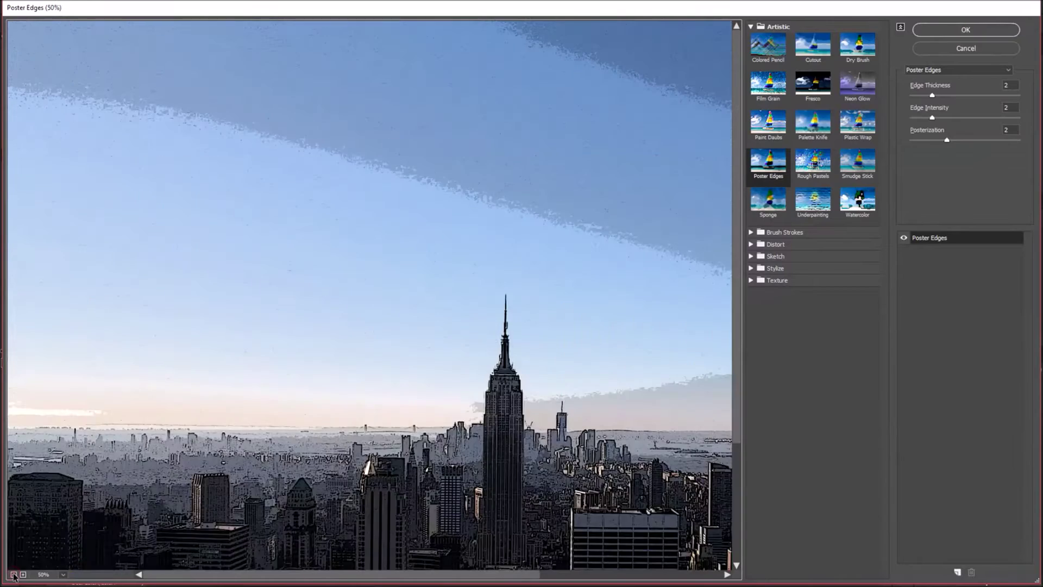
{"action": "left_click", "coordinate": [14, 574]}
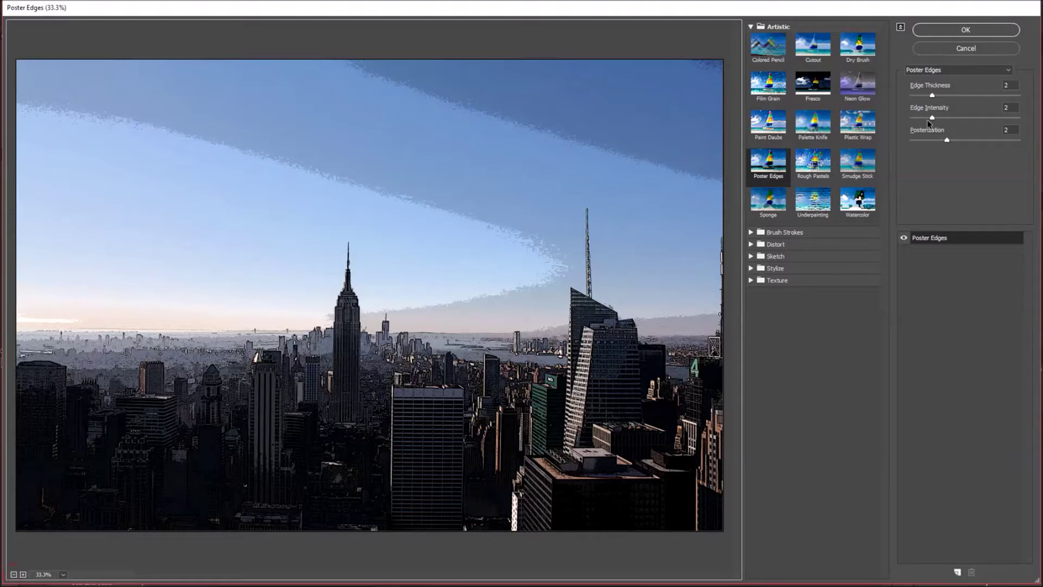
{"action": "left_click_drag", "start_coordinate": [930, 122], "coordinate": [940, 142]}
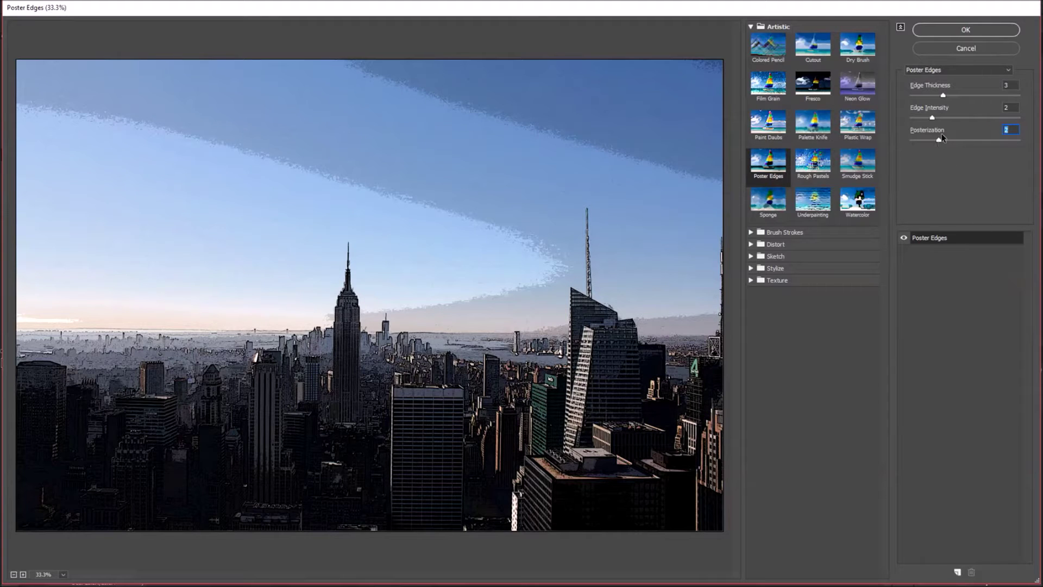
{"action": "mouse_move", "coordinate": [942, 138]}
{"action": "left_mouse_down"}
{"action": "mouse_move", "coordinate": [968, 141]}
{"action": "mouse_move", "coordinate": [949, 147]}
{"action": "left_mouse_up"}
{"action": "key", "text": "Return"}
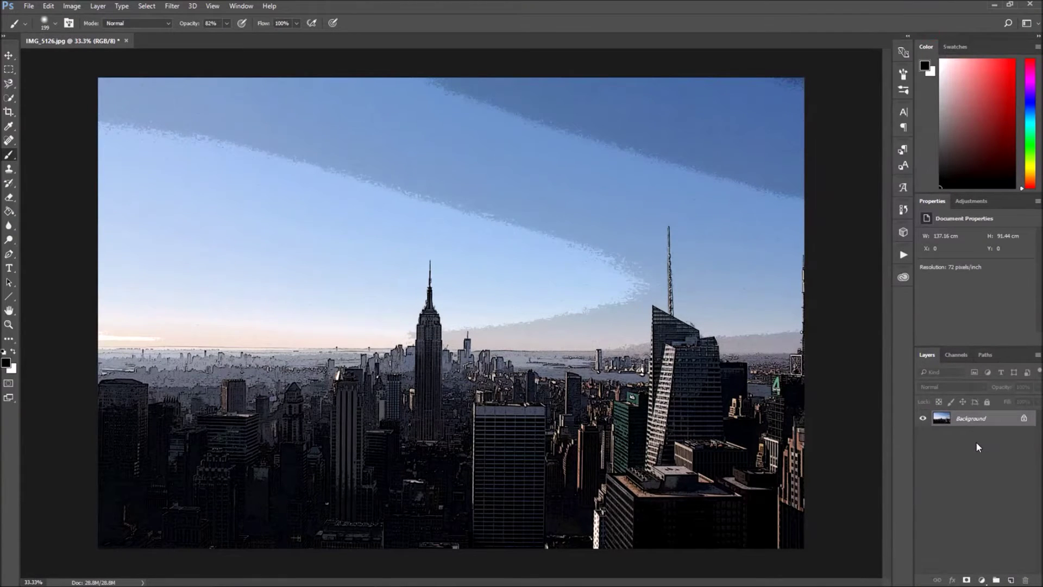
{"action": "left_click", "coordinate": [981, 579]}
Add a Threshold 2 layer, testing levels 57 and 28 before settling at 124.
{"action": "left_click", "coordinate": [982, 546]}
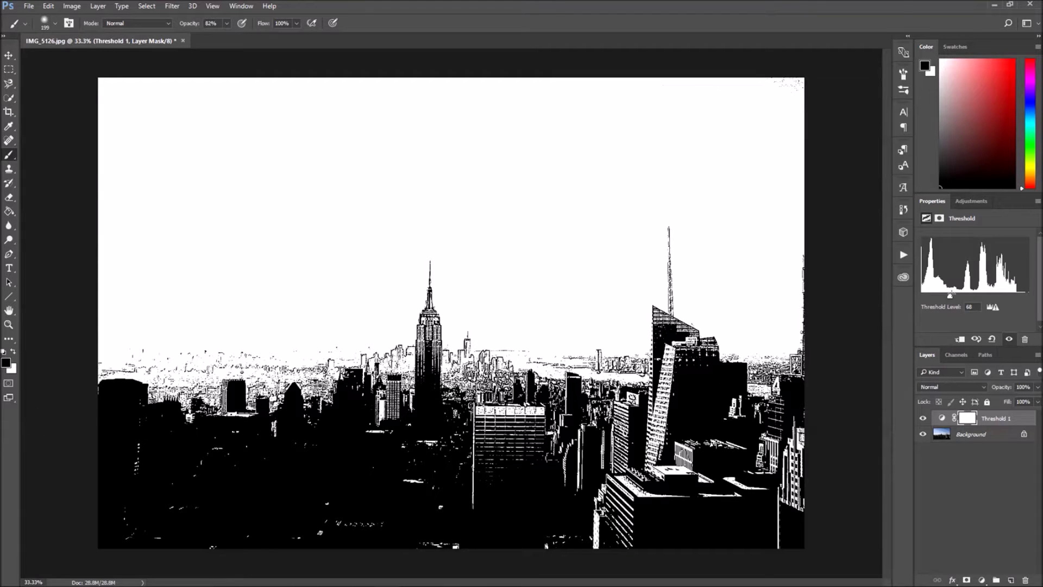
{"action": "left_click_drag", "start_coordinate": [950, 296], "coordinate": [938, 299]}
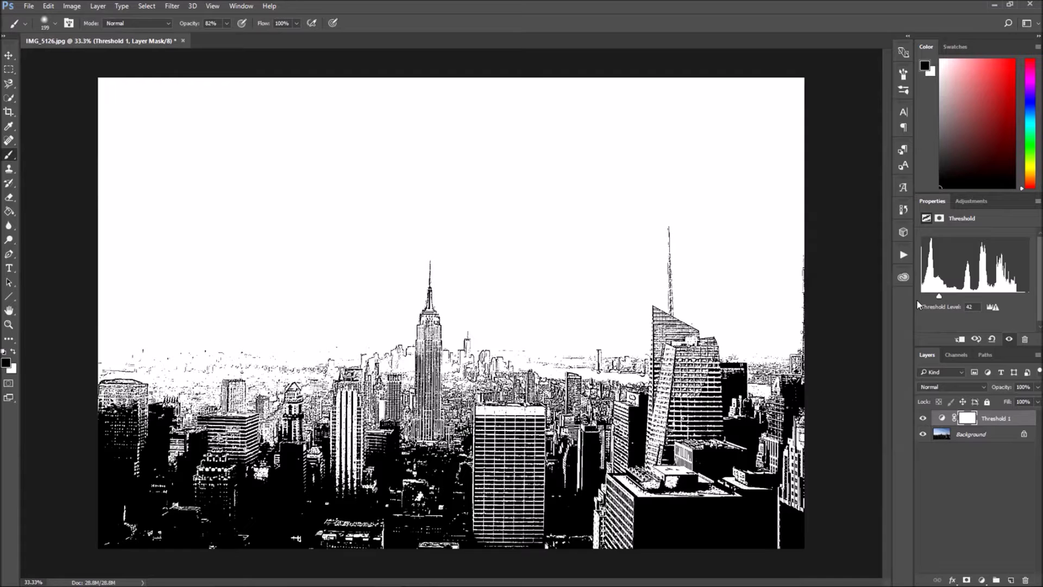
{"action": "left_click_drag", "start_coordinate": [937, 296], "coordinate": [933, 299]}
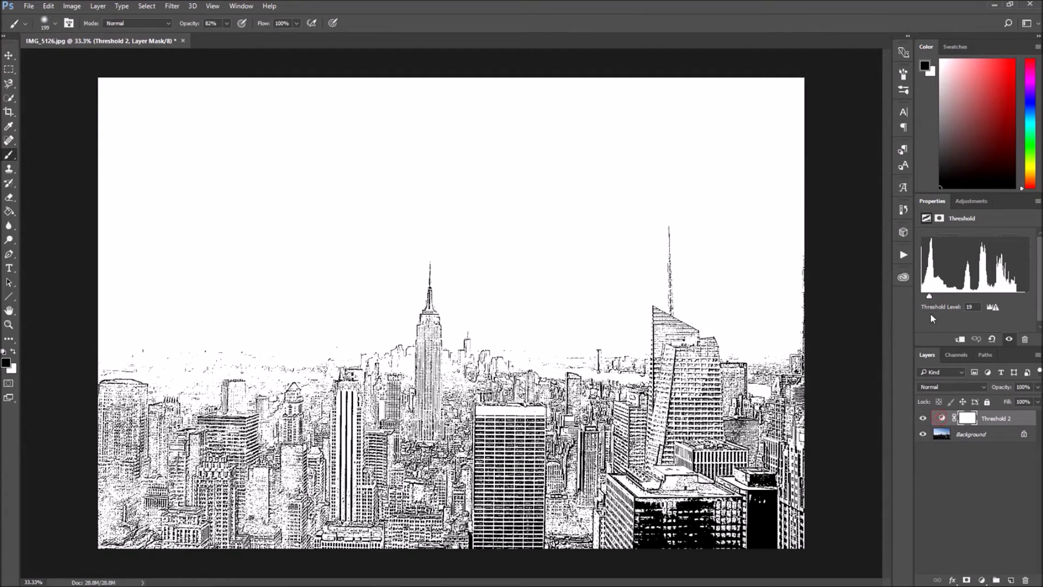
{"action": "left_click_drag", "start_coordinate": [933, 296], "coordinate": [973, 307]}
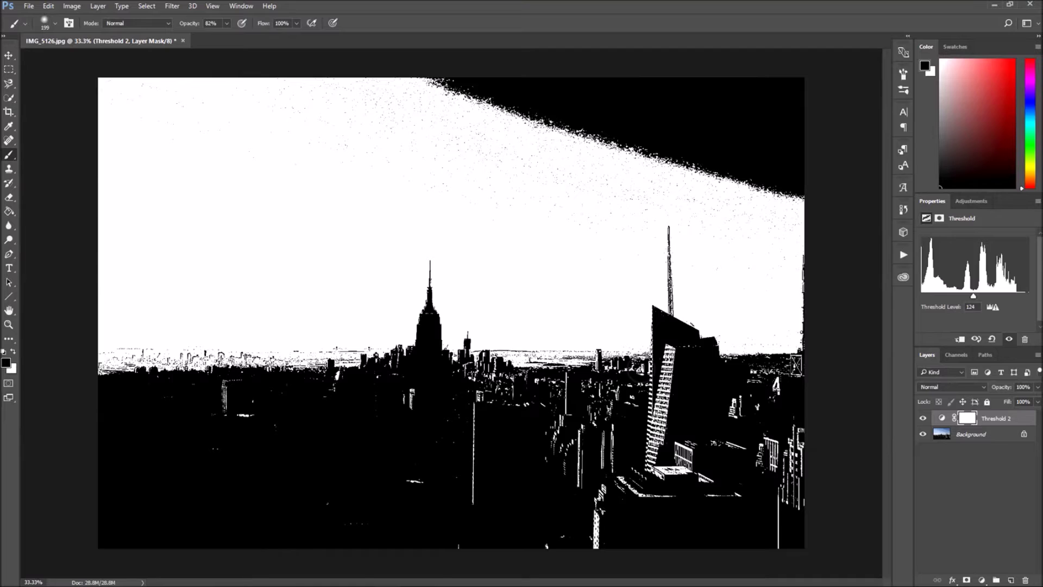
{"action": "right_click", "coordinate": [971, 435]}
Duplicate the Background layer and move the copy above Threshold 2.
{"action": "left_click", "coordinate": [966, 304]}
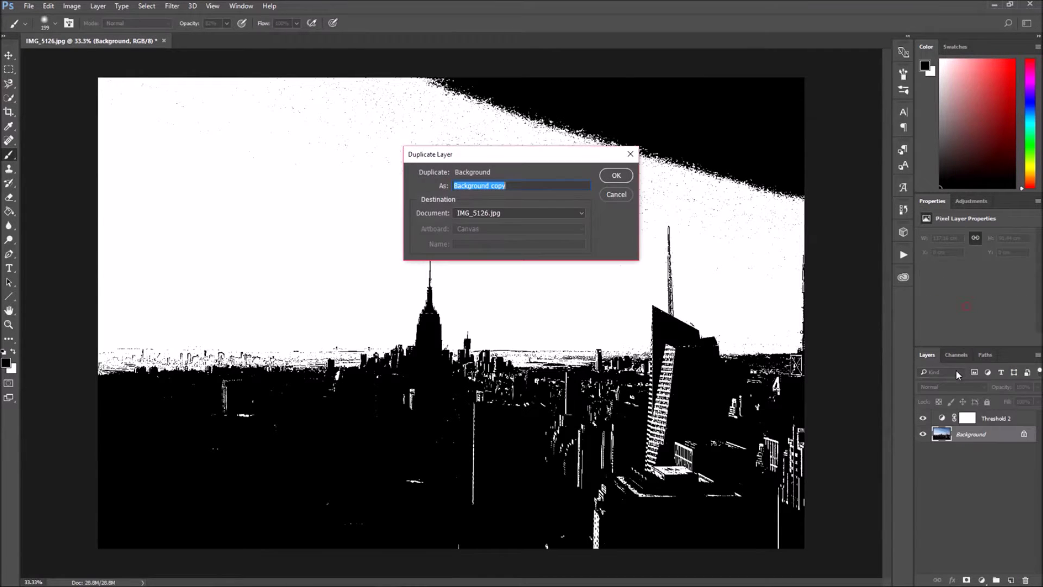
{"action": "left_click", "coordinate": [609, 177]}
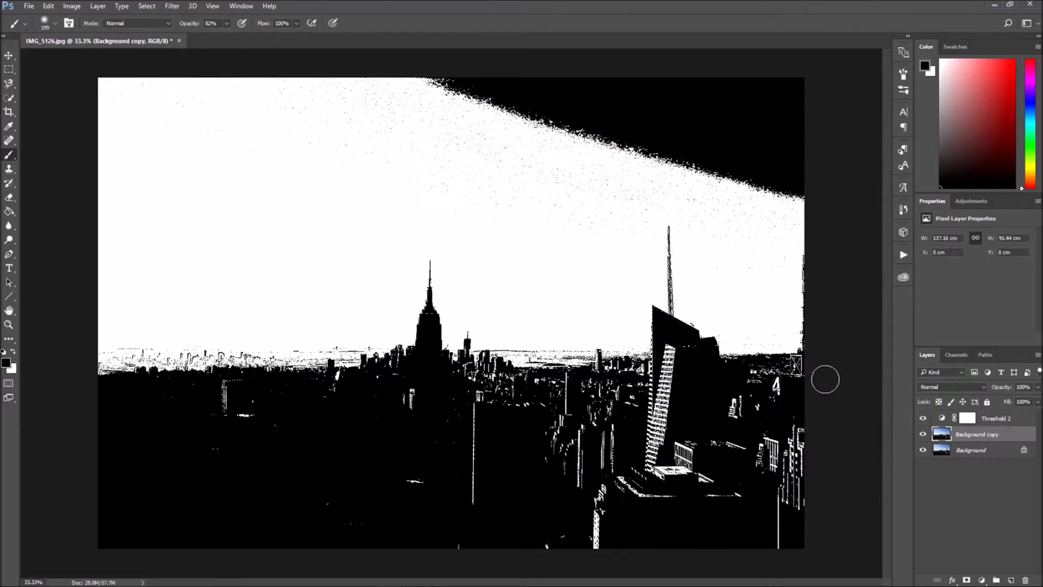
{"action": "mouse_move", "coordinate": [988, 435]}
{"action": "left_mouse_down"}
{"action": "mouse_move", "coordinate": [970, 432]}
{"action": "mouse_move", "coordinate": [969, 418]}
{"action": "mouse_move", "coordinate": [976, 434]}
{"action": "left_mouse_up"}
Lower Threshold 2 to 24, checking it with Background copy hidden, then show the copy again.
{"action": "left_click", "coordinate": [973, 433]}
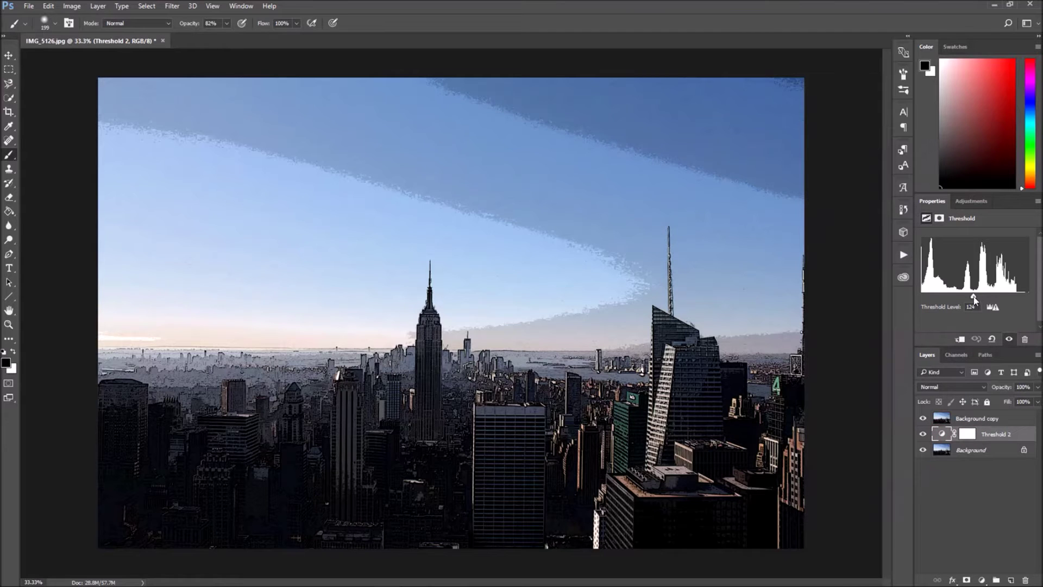
{"action": "left_click_drag", "start_coordinate": [973, 296], "coordinate": [931, 298]}
{"action": "left_click", "coordinate": [924, 418]}
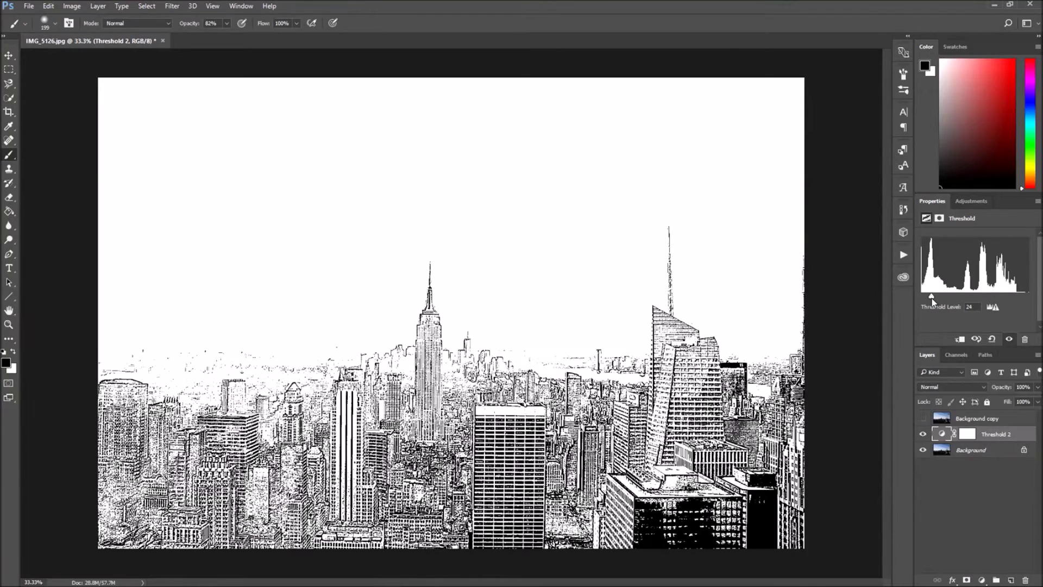
{"action": "left_click", "coordinate": [922, 418]}
{"action": "left_click", "coordinate": [966, 416]}
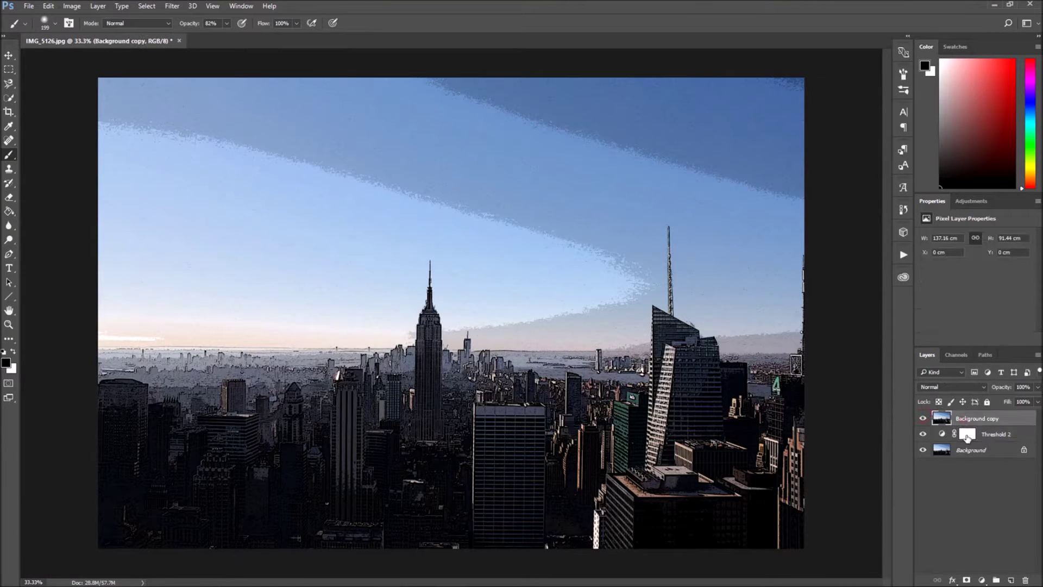
{"action": "left_click", "coordinate": [982, 579]}
Add a Threshold 3 layer above Background copy and raise its level to 145.
{"action": "left_click", "coordinate": [989, 543]}
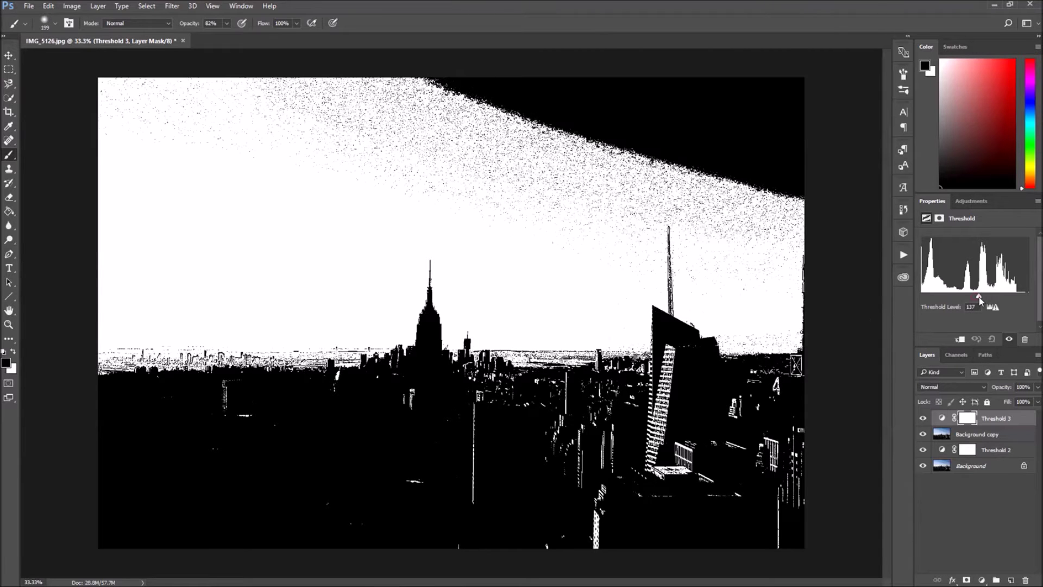
{"action": "left_click_drag", "start_coordinate": [979, 297], "coordinate": [983, 299]}
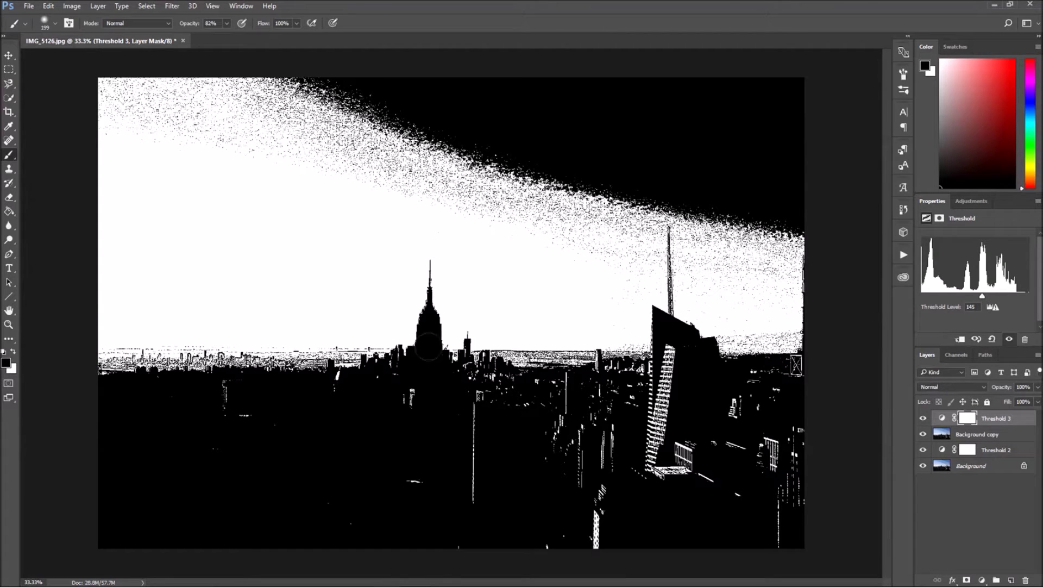
Add a mask to Background copy and reveal the detailed Empire State Building and buildings below.
{"action": "left_click", "coordinate": [988, 433]}
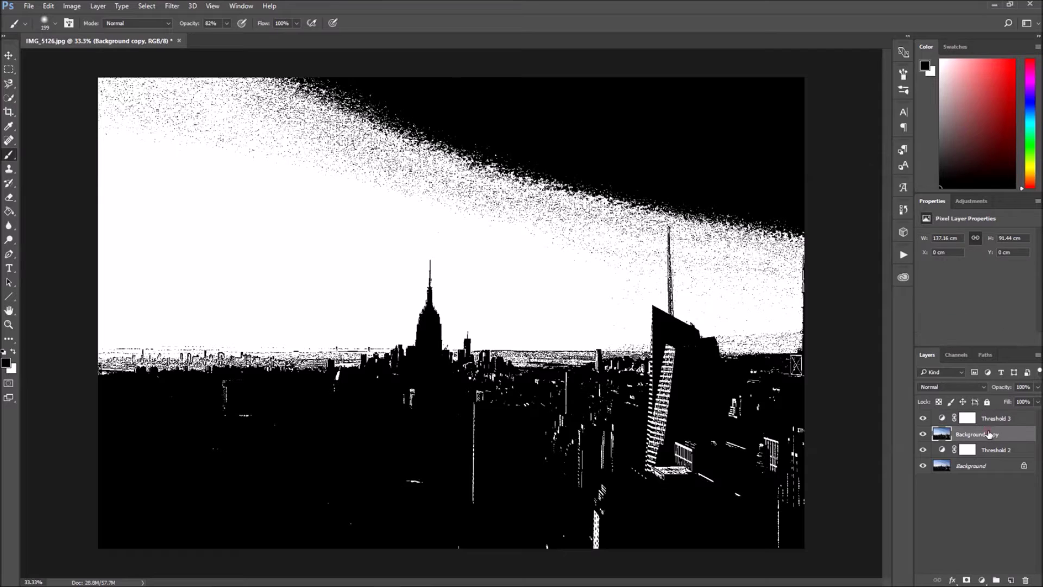
{"action": "left_click", "coordinate": [966, 580]}
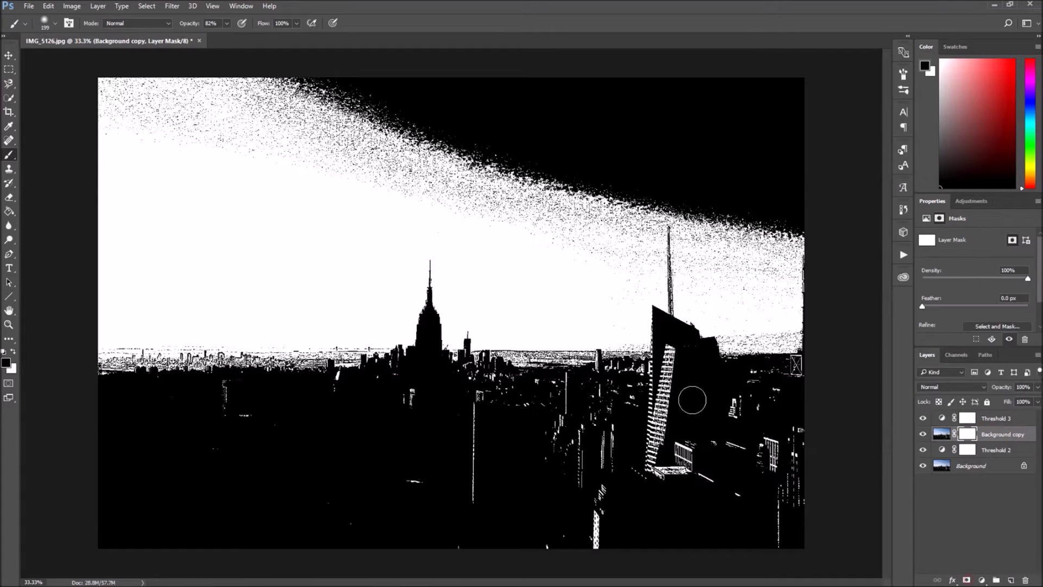
{"action": "mouse_move", "coordinate": [442, 332]}
{"action": "left_mouse_down"}
{"action": "mouse_move", "coordinate": [429, 315]}
{"action": "mouse_move", "coordinate": [413, 440]}
{"action": "mouse_move", "coordinate": [260, 481]}
{"action": "mouse_move", "coordinate": [467, 467]}
{"action": "mouse_move", "coordinate": [283, 505]}
{"action": "mouse_move", "coordinate": [478, 543]}
{"action": "mouse_move", "coordinate": [217, 505]}
{"action": "left_mouse_up"}
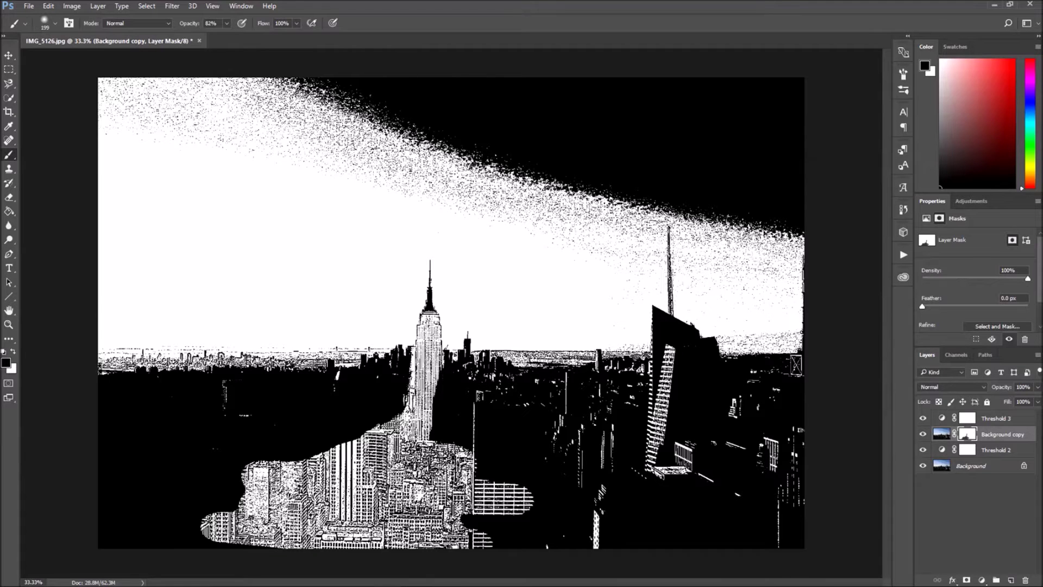
{"action": "mouse_move", "coordinate": [403, 392]}
{"action": "left_mouse_down"}
{"action": "mouse_move", "coordinate": [145, 524]}
{"action": "mouse_move", "coordinate": [170, 548]}
{"action": "mouse_move", "coordinate": [114, 516]}
{"action": "mouse_move", "coordinate": [112, 493]}
{"action": "mouse_move", "coordinate": [223, 443]}
{"action": "mouse_move", "coordinate": [171, 478]}
{"action": "mouse_move", "coordinate": [267, 421]}
{"action": "mouse_move", "coordinate": [206, 416]}
{"action": "mouse_move", "coordinate": [119, 437]}
{"action": "mouse_move", "coordinate": [126, 430]}
{"action": "mouse_move", "coordinate": [93, 418]}
{"action": "mouse_move", "coordinate": [90, 398]}
{"action": "mouse_move", "coordinate": [102, 384]}
{"action": "mouse_move", "coordinate": [105, 399]}
{"action": "mouse_move", "coordinate": [184, 417]}
{"action": "left_mouse_up"}
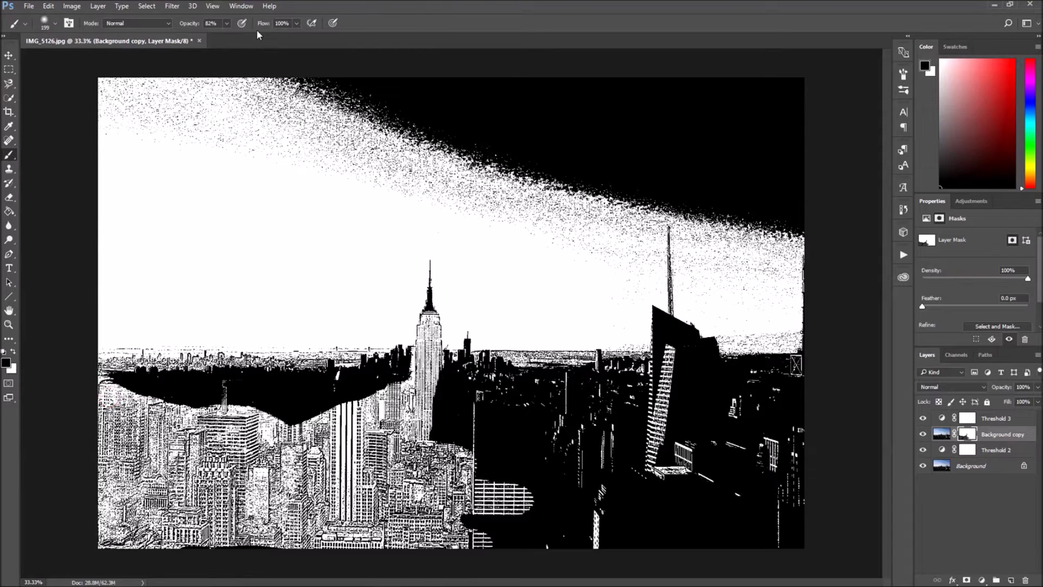
At 84% brush opacity, paint the mask left of the Empire State Building.
{"action": "left_click", "coordinate": [227, 24]}
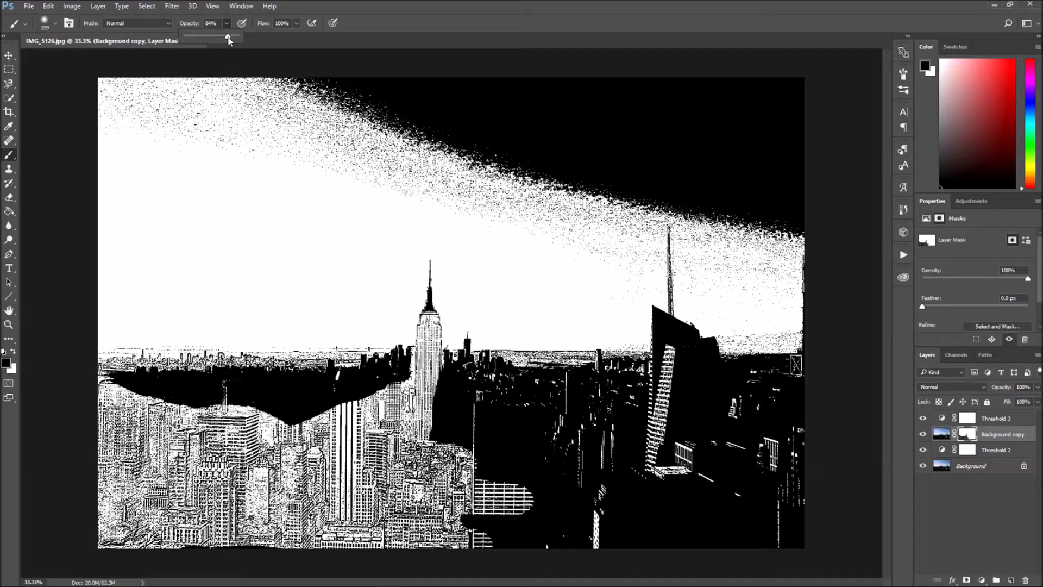
{"action": "mouse_move", "coordinate": [320, 399]}
{"action": "left_mouse_down"}
{"action": "mouse_move", "coordinate": [274, 407]}
{"action": "mouse_move", "coordinate": [368, 392]}
{"action": "mouse_move", "coordinate": [345, 390]}
{"action": "mouse_move", "coordinate": [361, 381]}
{"action": "mouse_move", "coordinate": [339, 375]}
{"action": "mouse_move", "coordinate": [349, 385]}
{"action": "mouse_move", "coordinate": [410, 375]}
{"action": "left_mouse_up"}
{"action": "left_click", "coordinate": [55, 24]}
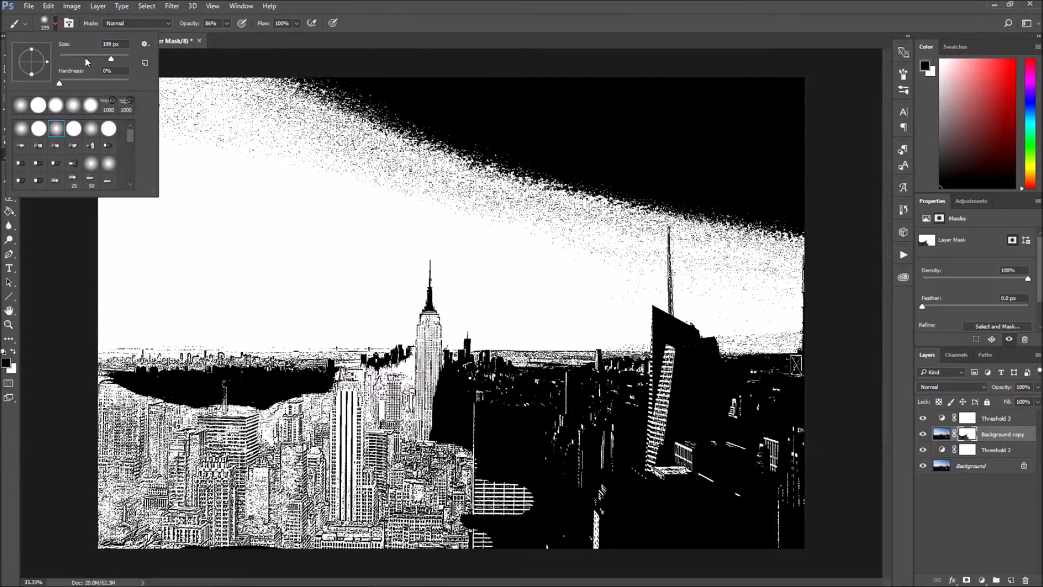
{"action": "mouse_move", "coordinate": [388, 369]}
{"action": "left_mouse_down"}
{"action": "mouse_move", "coordinate": [416, 353]}
{"action": "mouse_move", "coordinate": [374, 370]}
{"action": "left_mouse_up"}
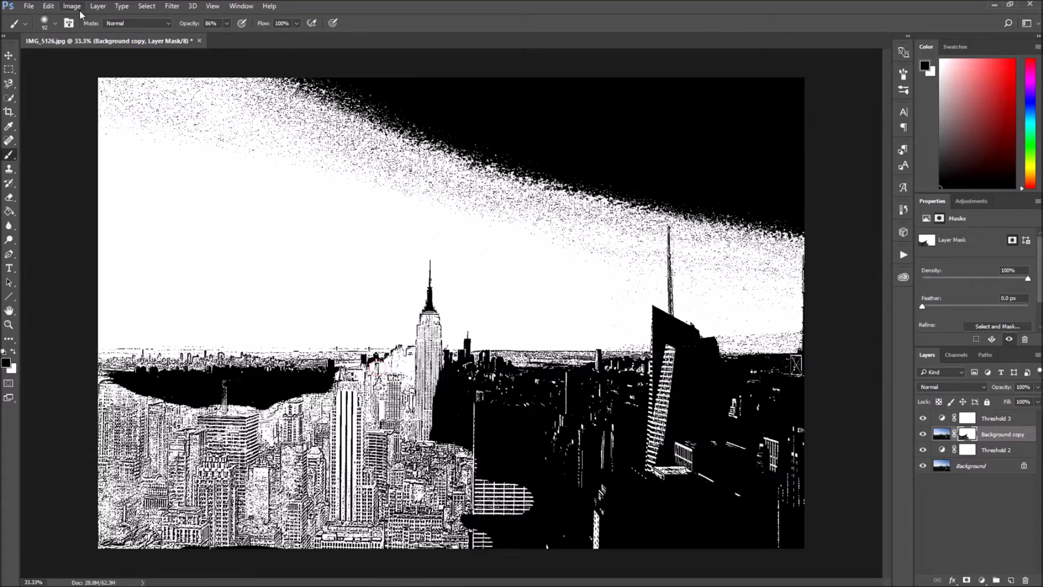
Undo the latest brush strokes by stepping back in the History panel.
{"action": "left_click", "coordinate": [903, 210]}
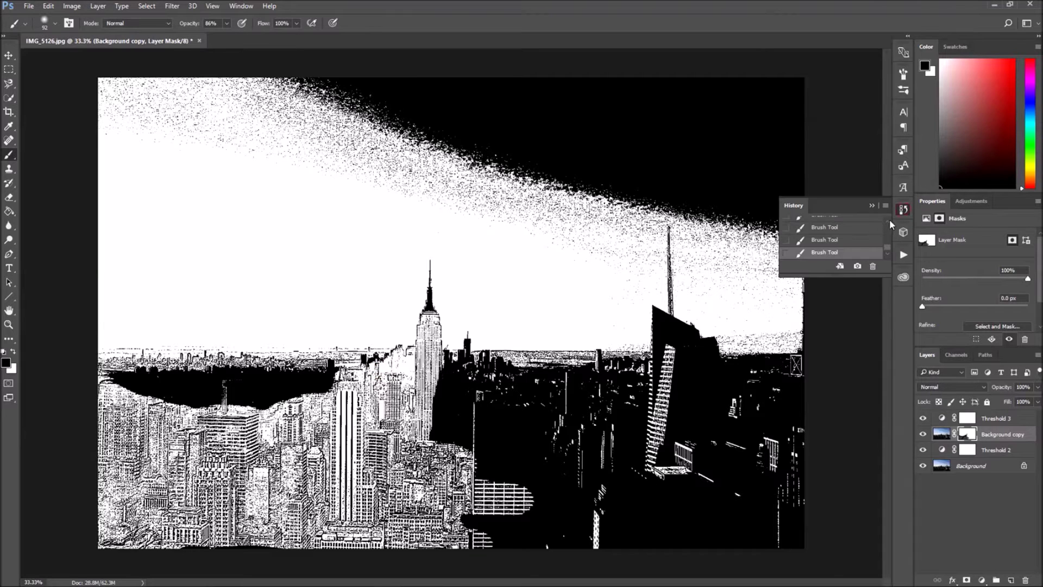
{"action": "scroll", "coordinate": [888, 220], "scroll_direction": "up", "scroll_amount": 3}
{"action": "left_click", "coordinate": [864, 222]}
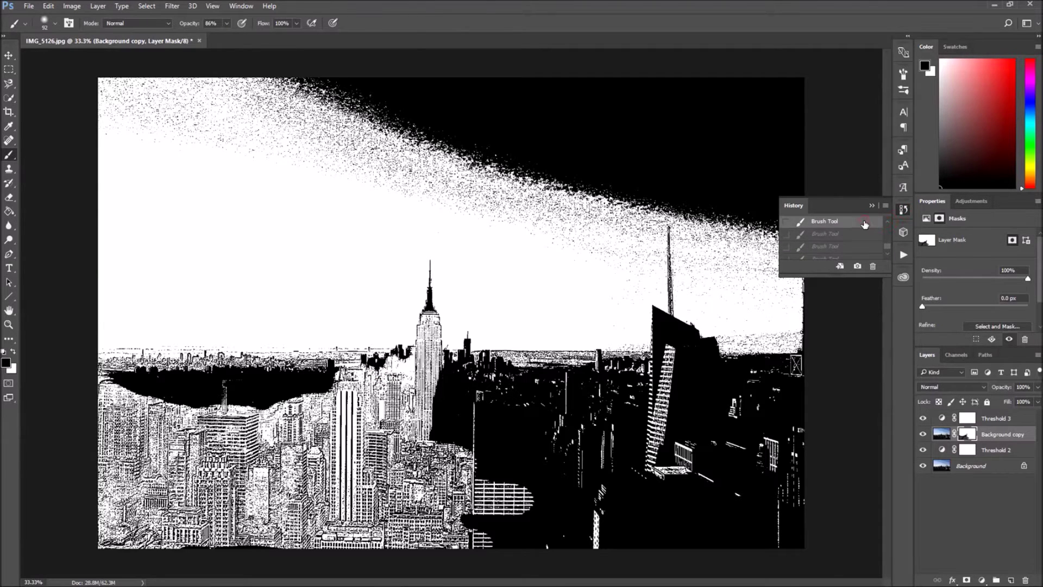
{"action": "left_click", "coordinate": [888, 220]}
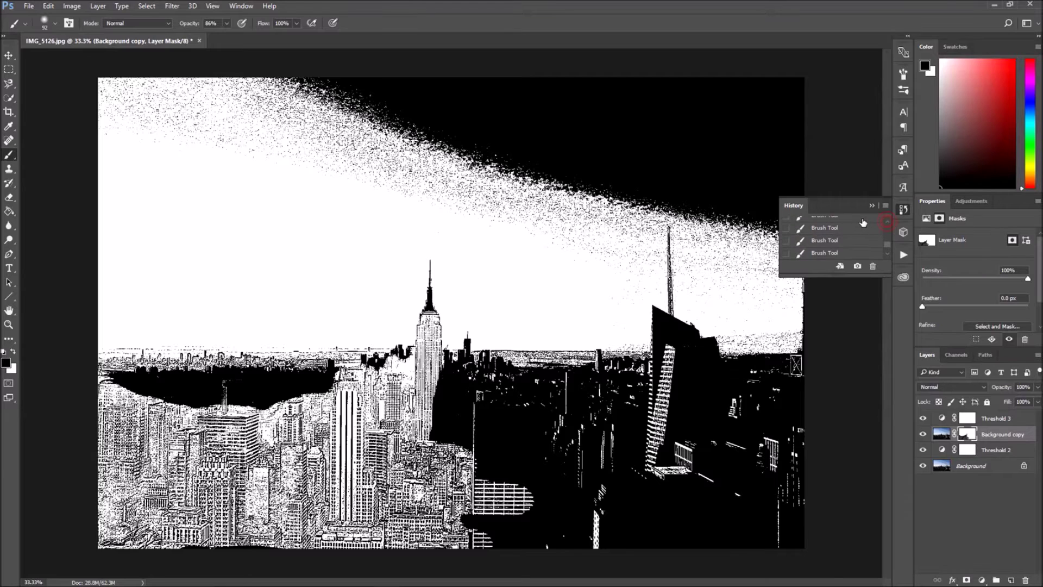
{"action": "left_click", "coordinate": [863, 222]}
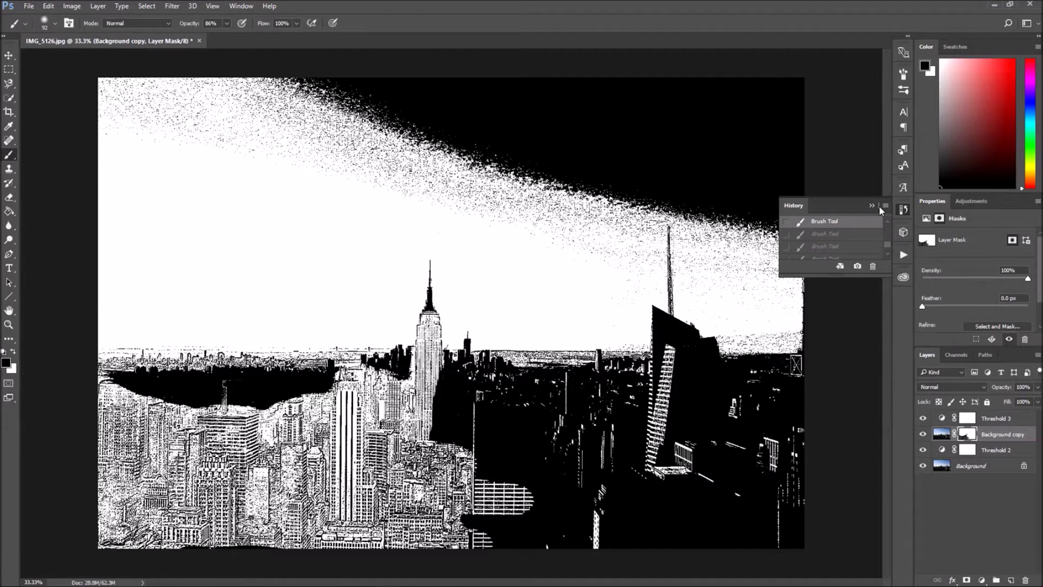
At 50% brush opacity, paint white over the black patch left of the Empire State Building.
{"action": "left_click", "coordinate": [872, 206]}
{"action": "left_click", "coordinate": [227, 23]}
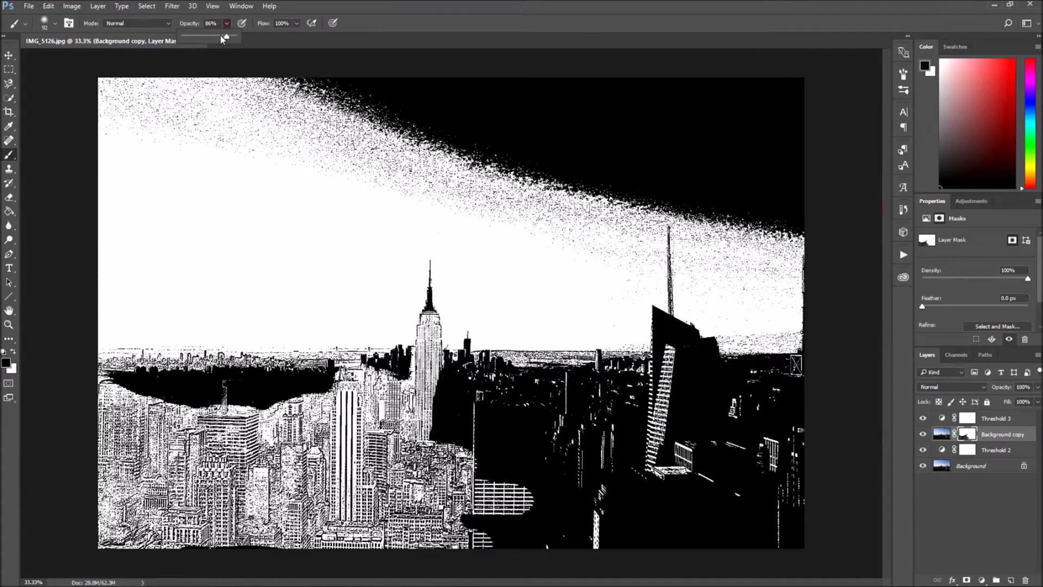
{"action": "left_click", "coordinate": [391, 363]}
{"action": "mouse_move", "coordinate": [394, 374]}
{"action": "left_mouse_down"}
{"action": "mouse_move", "coordinate": [407, 356]}
{"action": "mouse_move", "coordinate": [379, 361]}
{"action": "mouse_move", "coordinate": [398, 369]}
{"action": "mouse_move", "coordinate": [380, 361]}
{"action": "left_mouse_up"}
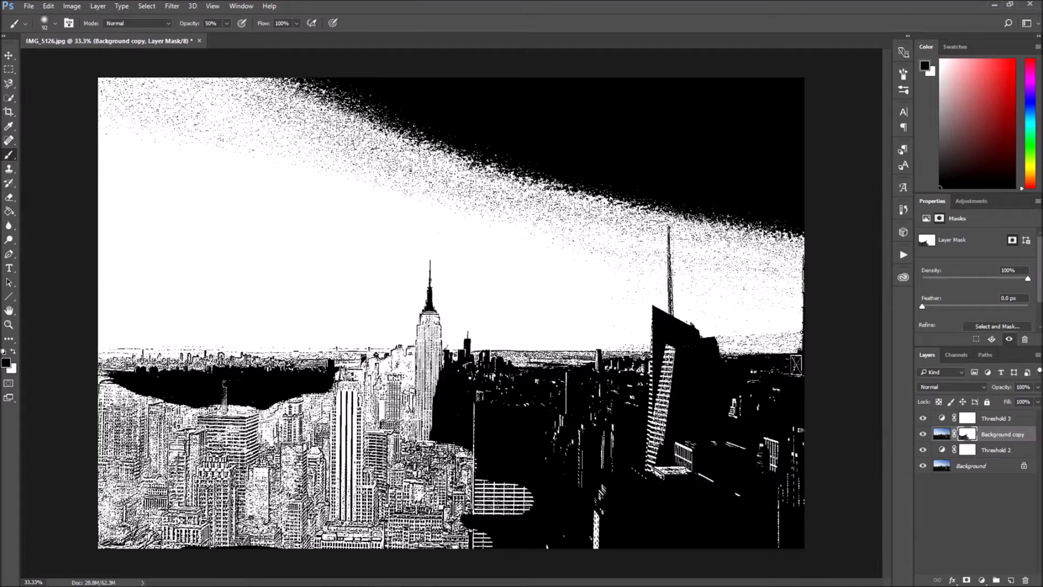
{"action": "left_click_drag", "start_coordinate": [364, 360], "coordinate": [329, 363]}
{"action": "mouse_move", "coordinate": [337, 380]}
{"action": "left_mouse_down"}
{"action": "mouse_move", "coordinate": [179, 402]}
{"action": "mouse_move", "coordinate": [204, 408]}
{"action": "mouse_move", "coordinate": [119, 386]}
{"action": "mouse_move", "coordinate": [318, 385]}
{"action": "left_mouse_up"}
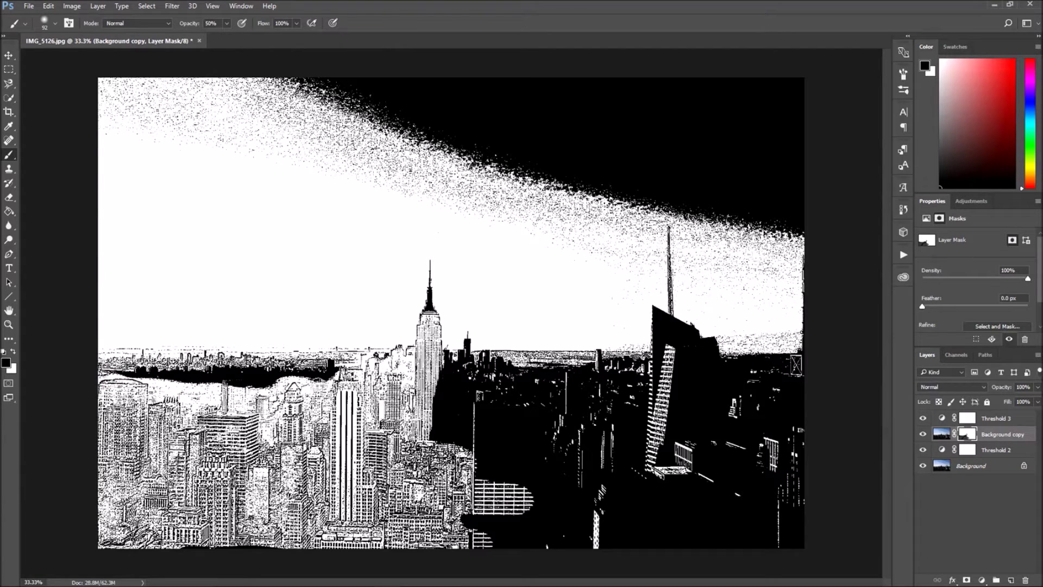
Paint the dark river band left of the Empire State Building at 19–26% brush opacity.
{"action": "left_click", "coordinate": [227, 25]}
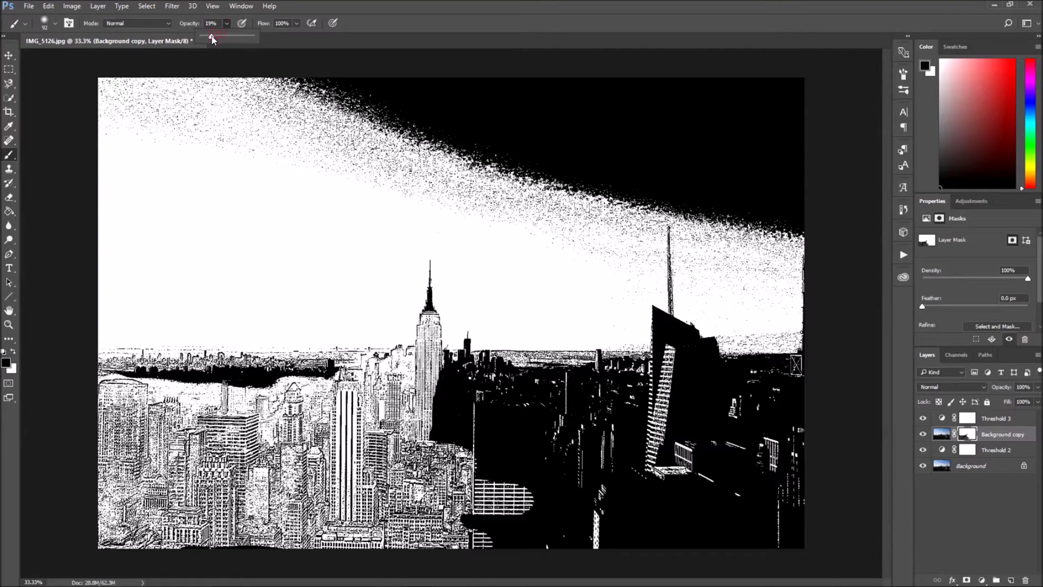
{"action": "mouse_move", "coordinate": [252, 387]}
{"action": "left_mouse_down"}
{"action": "mouse_move", "coordinate": [274, 381]}
{"action": "mouse_move", "coordinate": [249, 375]}
{"action": "mouse_move", "coordinate": [336, 370]}
{"action": "left_mouse_up"}
{"action": "key", "text": "2"}
{"action": "key", "text": "6"}
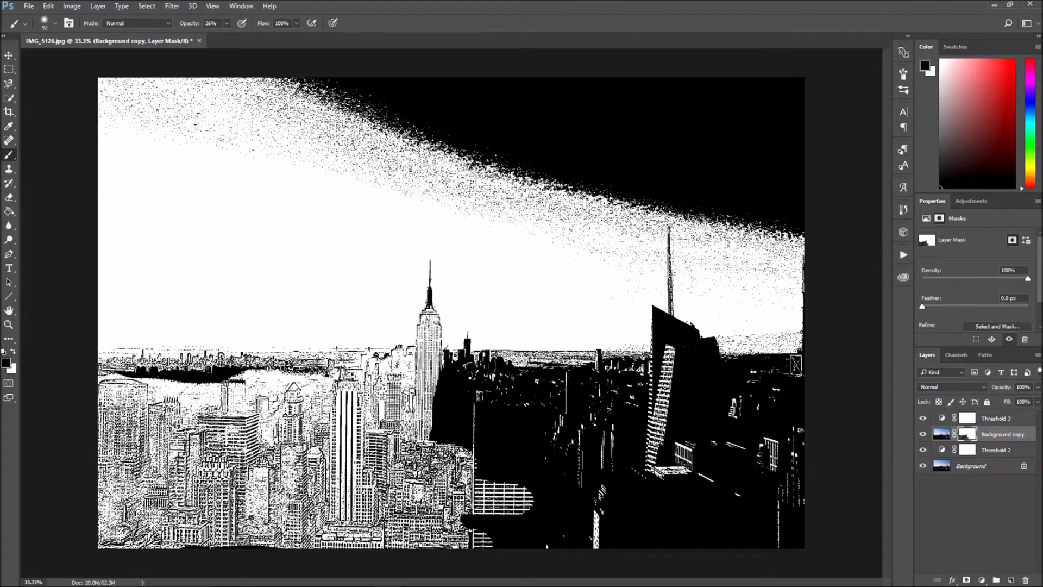
{"action": "left_click_drag", "start_coordinate": [216, 378], "coordinate": [135, 373]}
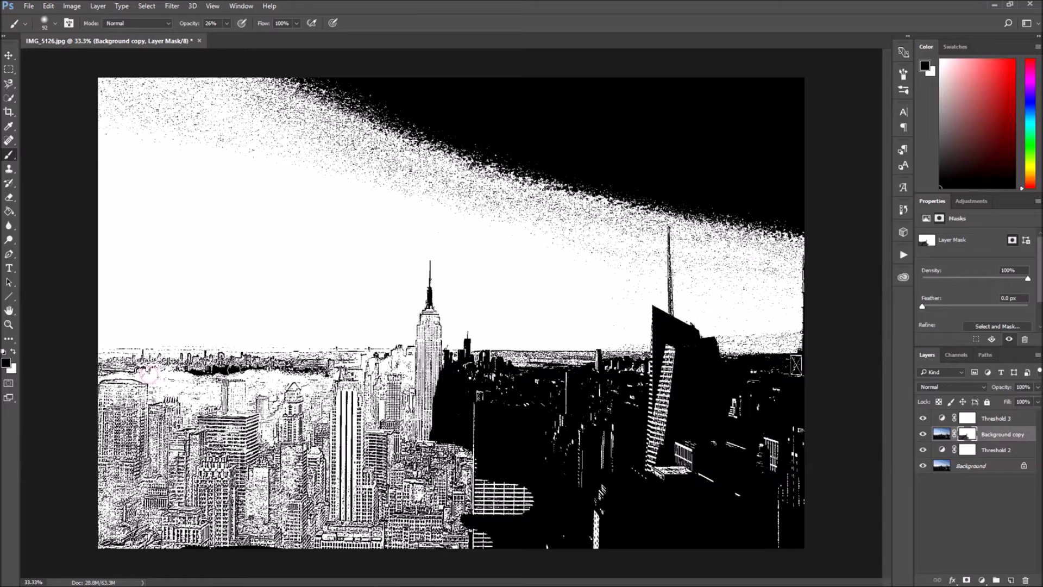
{"action": "mouse_move", "coordinate": [233, 369]}
{"action": "left_mouse_down"}
{"action": "mouse_move", "coordinate": [328, 378]}
{"action": "mouse_move", "coordinate": [213, 367]}
{"action": "left_mouse_up"}
{"action": "left_click_drag", "start_coordinate": [323, 374], "coordinate": [379, 369]}
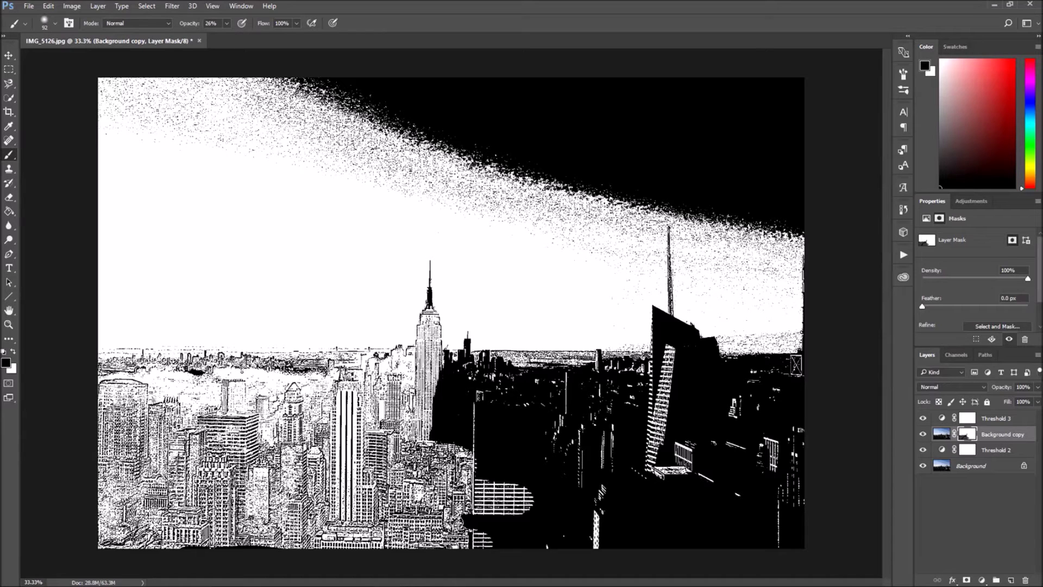
{"action": "left_click", "coordinate": [227, 24]}
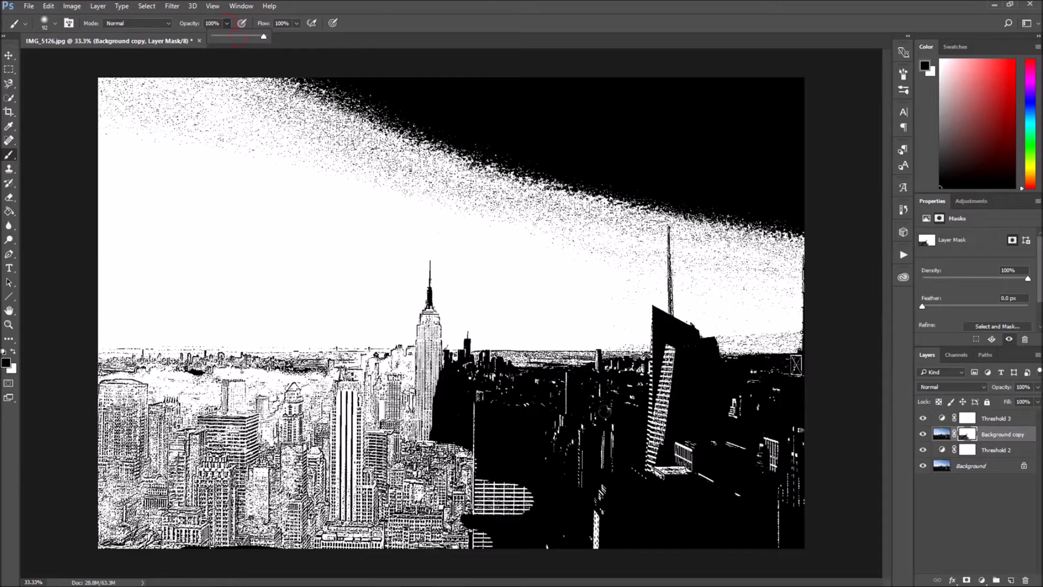
Enlarge the brush to 259 px and paint the lower-right buildings, right edge and sky white.
{"action": "left_click_drag", "start_coordinate": [260, 37], "coordinate": [260, 39]}
{"action": "left_click", "coordinate": [55, 23]}
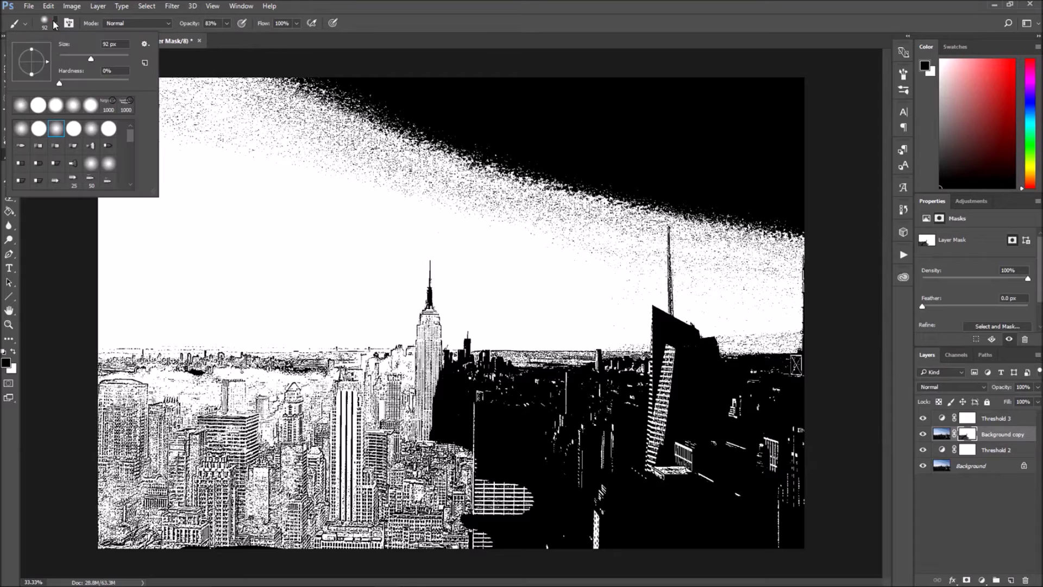
{"action": "left_click_drag", "start_coordinate": [111, 61], "coordinate": [127, 58]}
{"action": "mouse_move", "coordinate": [701, 456]}
{"action": "left_mouse_down"}
{"action": "mouse_move", "coordinate": [705, 483]}
{"action": "mouse_move", "coordinate": [622, 497]}
{"action": "mouse_move", "coordinate": [590, 528]}
{"action": "mouse_move", "coordinate": [760, 511]}
{"action": "mouse_move", "coordinate": [583, 544]}
{"action": "mouse_move", "coordinate": [531, 567]}
{"action": "mouse_move", "coordinate": [490, 551]}
{"action": "mouse_move", "coordinate": [493, 499]}
{"action": "mouse_move", "coordinate": [555, 497]}
{"action": "mouse_move", "coordinate": [586, 466]}
{"action": "mouse_move", "coordinate": [560, 467]}
{"action": "mouse_move", "coordinate": [532, 436]}
{"action": "mouse_move", "coordinate": [460, 428]}
{"action": "mouse_move", "coordinate": [460, 373]}
{"action": "mouse_move", "coordinate": [681, 427]}
{"action": "mouse_move", "coordinate": [752, 489]}
{"action": "left_mouse_up"}
{"action": "mouse_move", "coordinate": [807, 436]}
{"action": "left_mouse_down"}
{"action": "mouse_move", "coordinate": [793, 365]}
{"action": "mouse_move", "coordinate": [801, 378]}
{"action": "mouse_move", "coordinate": [773, 419]}
{"action": "mouse_move", "coordinate": [761, 391]}
{"action": "mouse_move", "coordinate": [793, 369]}
{"action": "mouse_move", "coordinate": [810, 328]}
{"action": "mouse_move", "coordinate": [805, 86]}
{"action": "mouse_move", "coordinate": [71, 80]}
{"action": "mouse_move", "coordinate": [102, 112]}
{"action": "mouse_move", "coordinate": [478, 116]}
{"action": "mouse_move", "coordinate": [641, 144]}
{"action": "mouse_move", "coordinate": [666, 71]}
{"action": "mouse_move", "coordinate": [598, 121]}
{"action": "mouse_move", "coordinate": [749, 217]}
{"action": "mouse_move", "coordinate": [710, 168]}
{"action": "mouse_move", "coordinate": [764, 185]}
{"action": "left_mouse_up"}
{"action": "mouse_move", "coordinate": [642, 190]}
{"action": "left_mouse_down"}
{"action": "mouse_move", "coordinate": [660, 399]}
{"action": "mouse_move", "coordinate": [717, 375]}
{"action": "mouse_move", "coordinate": [678, 314]}
{"action": "mouse_move", "coordinate": [661, 326]}
{"action": "left_mouse_up"}
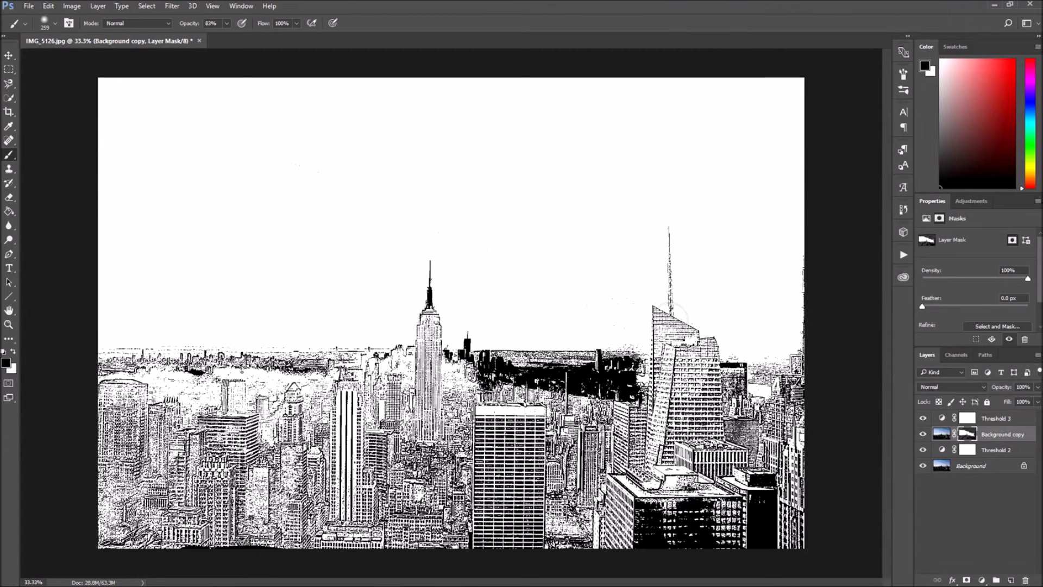
{"action": "left_click_drag", "start_coordinate": [627, 387], "coordinate": [562, 394]}
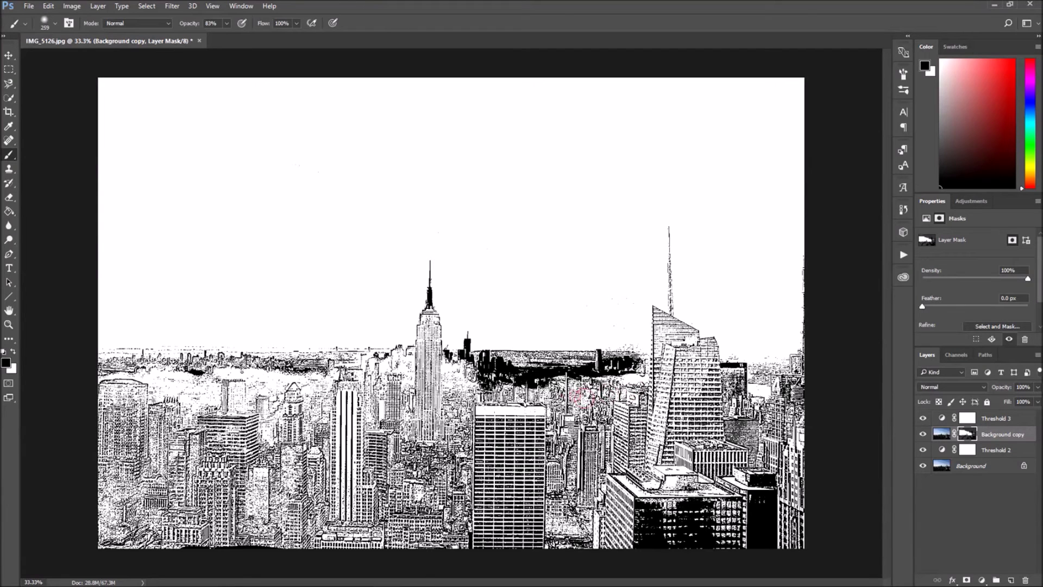
{"action": "left_click", "coordinate": [227, 23]}
Paint the band between the Empire State and glass tower at 41% then 22% opacity, 79% flow.
{"action": "left_click_drag", "start_coordinate": [227, 36], "coordinate": [209, 36]}
{"action": "mouse_move", "coordinate": [564, 390]}
{"action": "left_mouse_down"}
{"action": "mouse_move", "coordinate": [516, 380]}
{"action": "mouse_move", "coordinate": [576, 369]}
{"action": "left_mouse_up"}
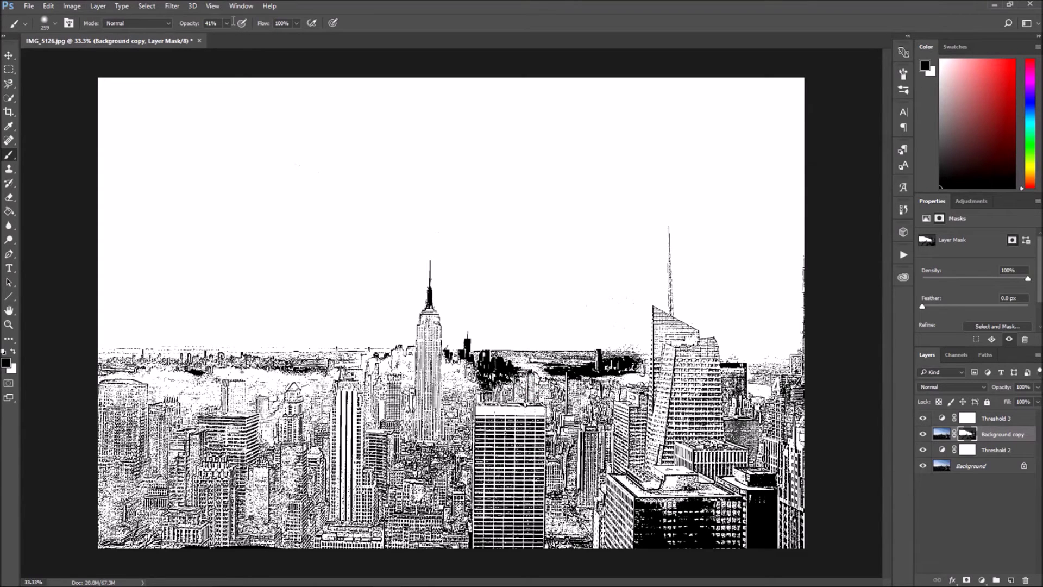
{"action": "left_click", "coordinate": [297, 23]}
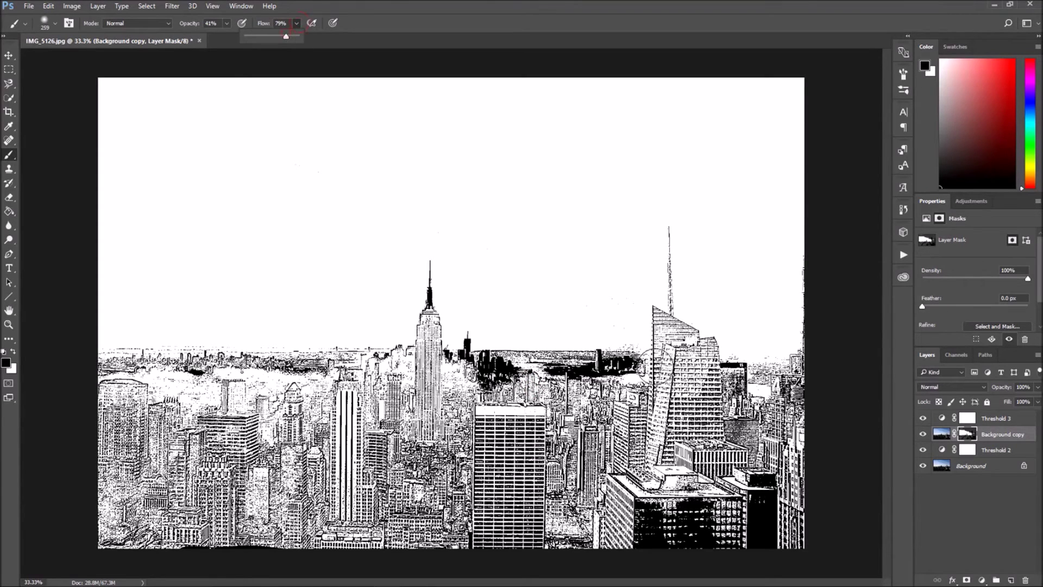
{"action": "mouse_move", "coordinate": [619, 370]}
{"action": "left_mouse_down"}
{"action": "mouse_move", "coordinate": [489, 360]}
{"action": "mouse_move", "coordinate": [630, 372]}
{"action": "left_mouse_up"}
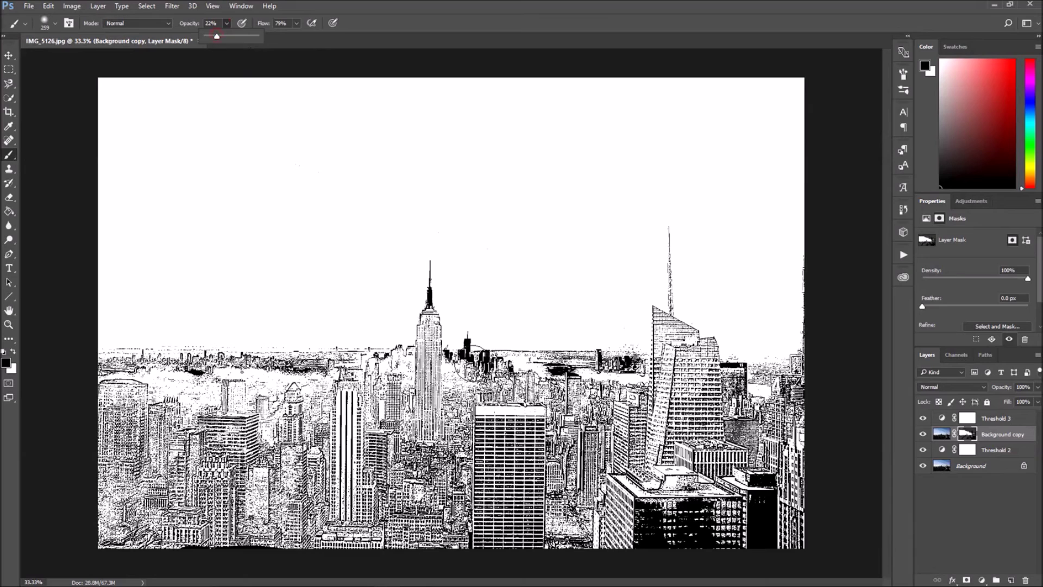
{"action": "left_click", "coordinate": [473, 359]}
{"action": "mouse_move", "coordinate": [483, 341]}
{"action": "left_mouse_down"}
{"action": "mouse_move", "coordinate": [509, 358]}
{"action": "mouse_move", "coordinate": [471, 351]}
{"action": "mouse_move", "coordinate": [511, 368]}
{"action": "mouse_move", "coordinate": [489, 370]}
{"action": "left_mouse_up"}
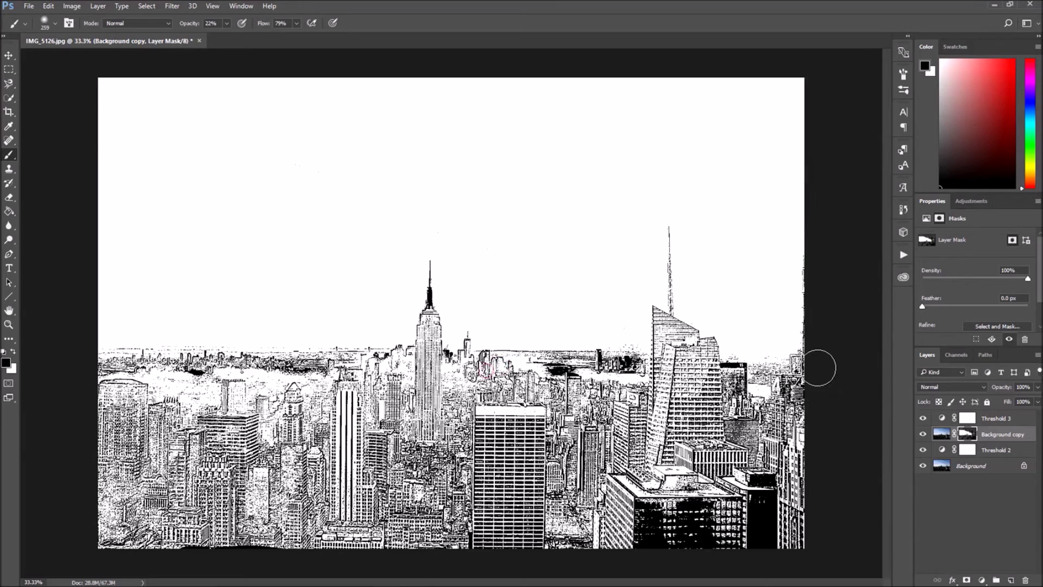
{"action": "mouse_move", "coordinate": [597, 348]}
{"action": "left_mouse_down"}
{"action": "mouse_move", "coordinate": [611, 369]}
{"action": "mouse_move", "coordinate": [548, 366]}
{"action": "mouse_move", "coordinate": [598, 360]}
{"action": "mouse_move", "coordinate": [589, 389]}
{"action": "mouse_move", "coordinate": [570, 369]}
{"action": "left_mouse_up"}
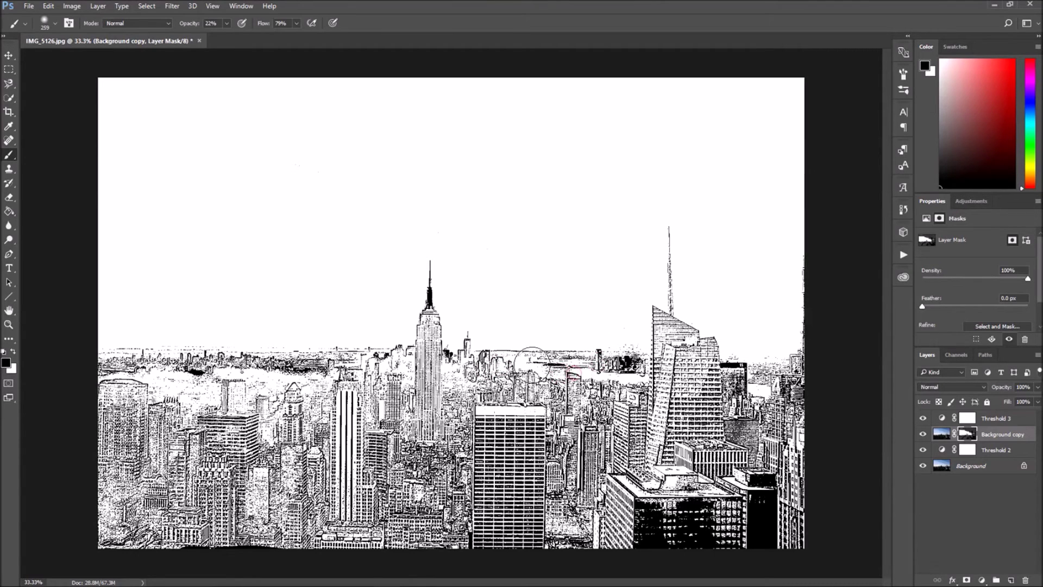
{"action": "mouse_move", "coordinate": [531, 363]}
{"action": "left_mouse_down"}
{"action": "mouse_move", "coordinate": [512, 401]}
{"action": "mouse_move", "coordinate": [543, 373]}
{"action": "mouse_move", "coordinate": [542, 384]}
{"action": "left_mouse_up"}
{"action": "left_click", "coordinate": [922, 418]}
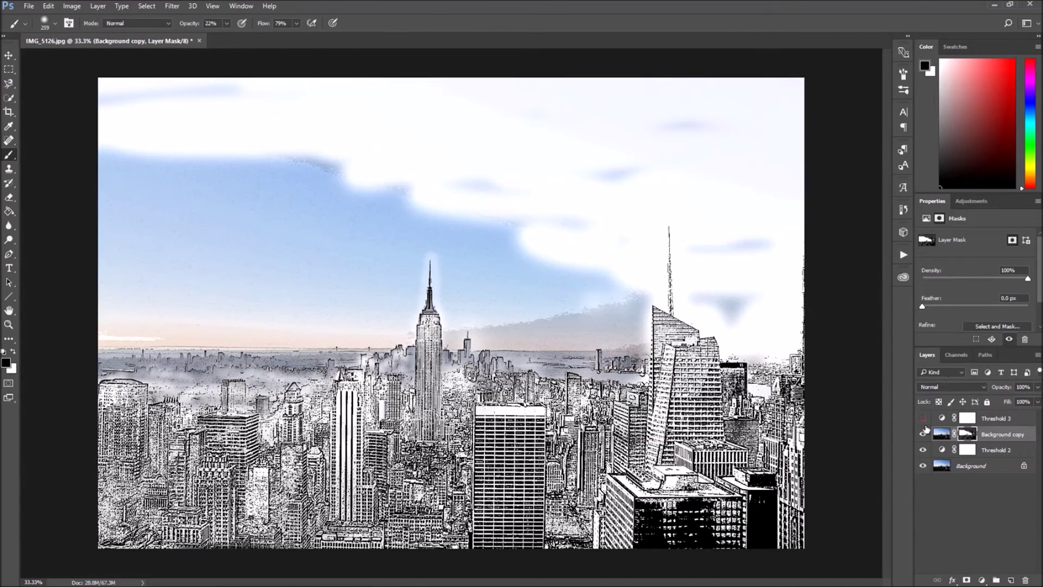
{"action": "left_click", "coordinate": [923, 434]}
{"action": "left_click", "coordinate": [923, 449]}
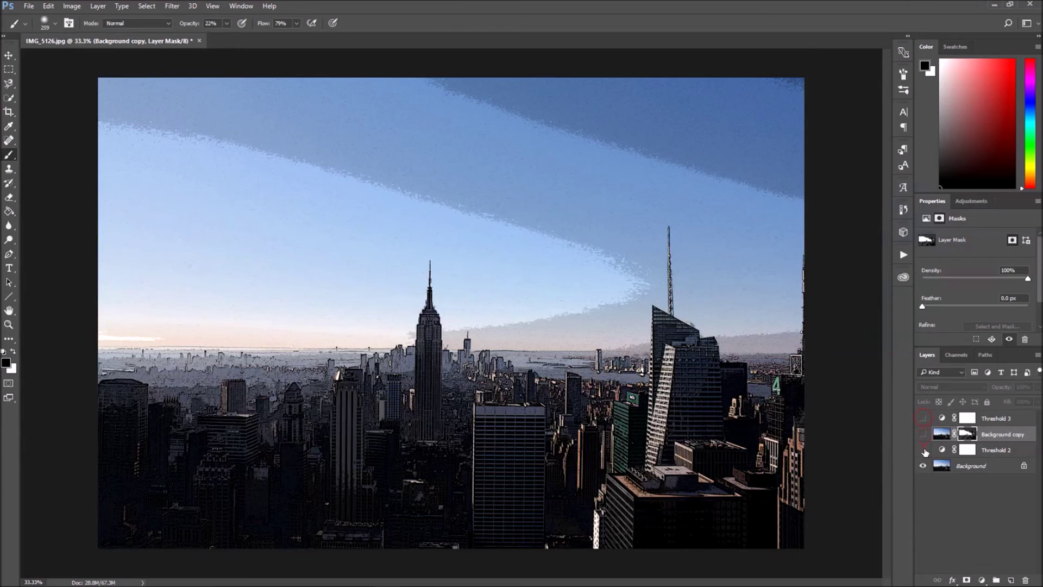
{"action": "left_click", "coordinate": [922, 450]}
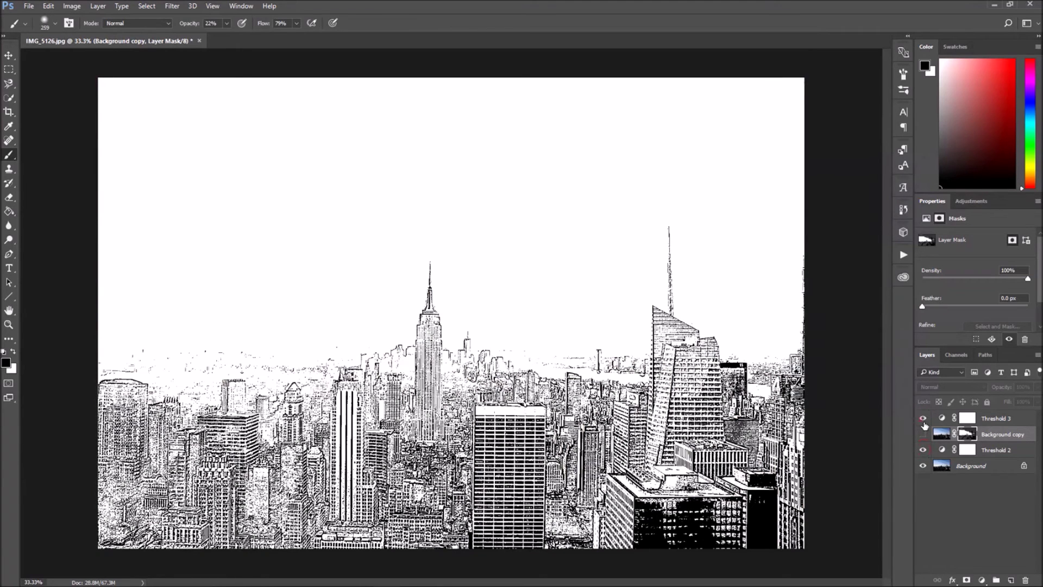
{"action": "left_click", "coordinate": [923, 434]}
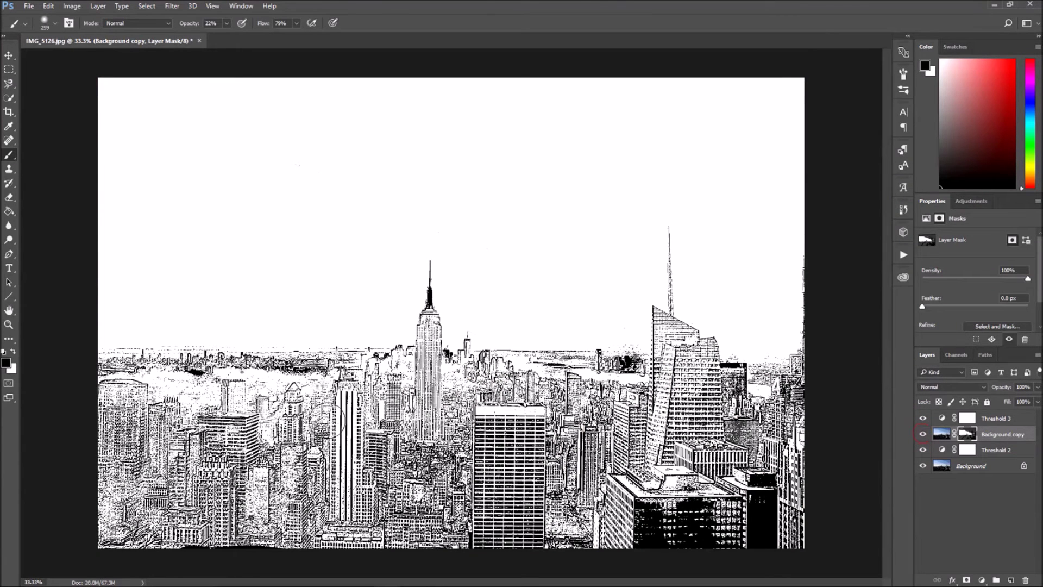
{"action": "mouse_move", "coordinate": [168, 549]}
{"action": "left_mouse_down"}
{"action": "mouse_move", "coordinate": [249, 558]}
{"action": "mouse_move", "coordinate": [121, 558]}
{"action": "mouse_move", "coordinate": [147, 554]}
{"action": "left_mouse_up"}
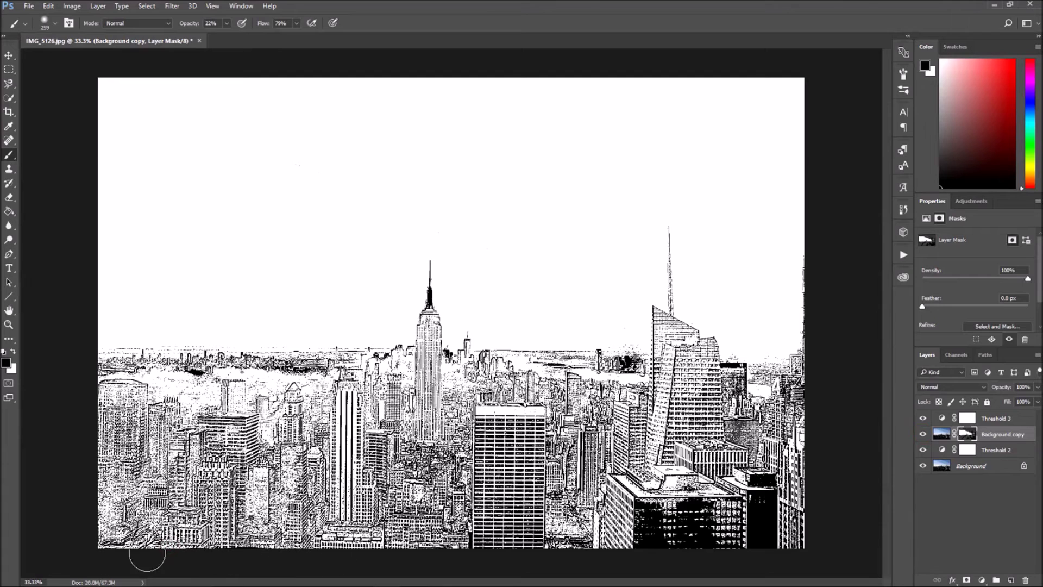
{"action": "left_click", "coordinate": [925, 441]}
{"action": "left_click", "coordinate": [923, 418]}
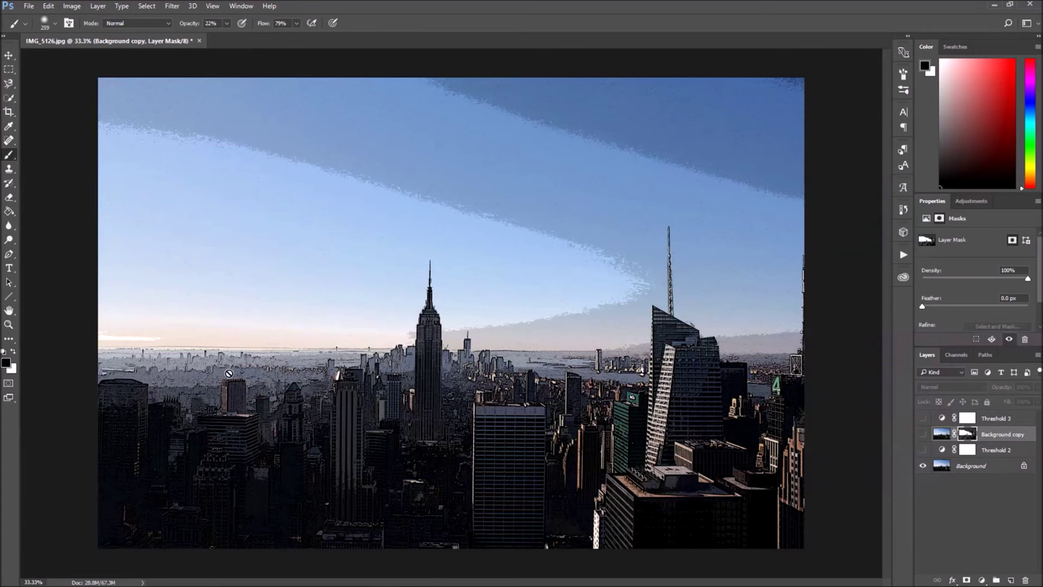
{"action": "left_click", "coordinate": [922, 450]}
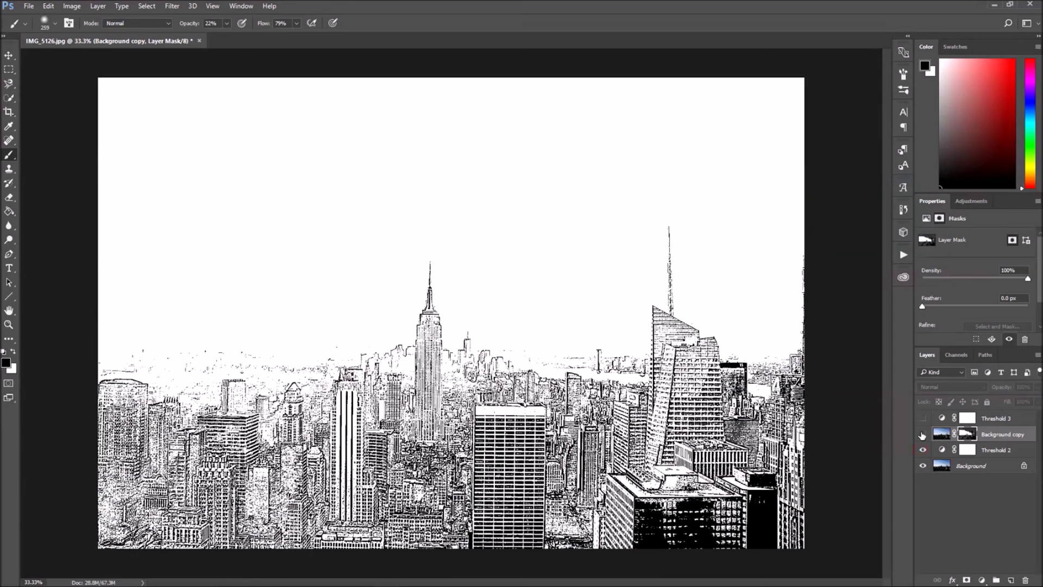
{"action": "left_click", "coordinate": [922, 434]}
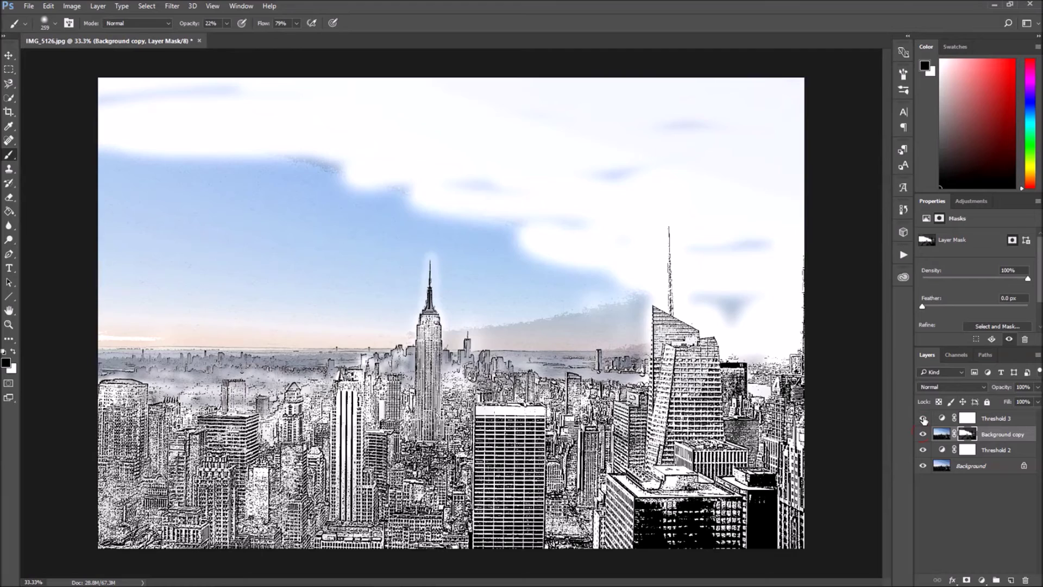
{"action": "left_click", "coordinate": [923, 418]}
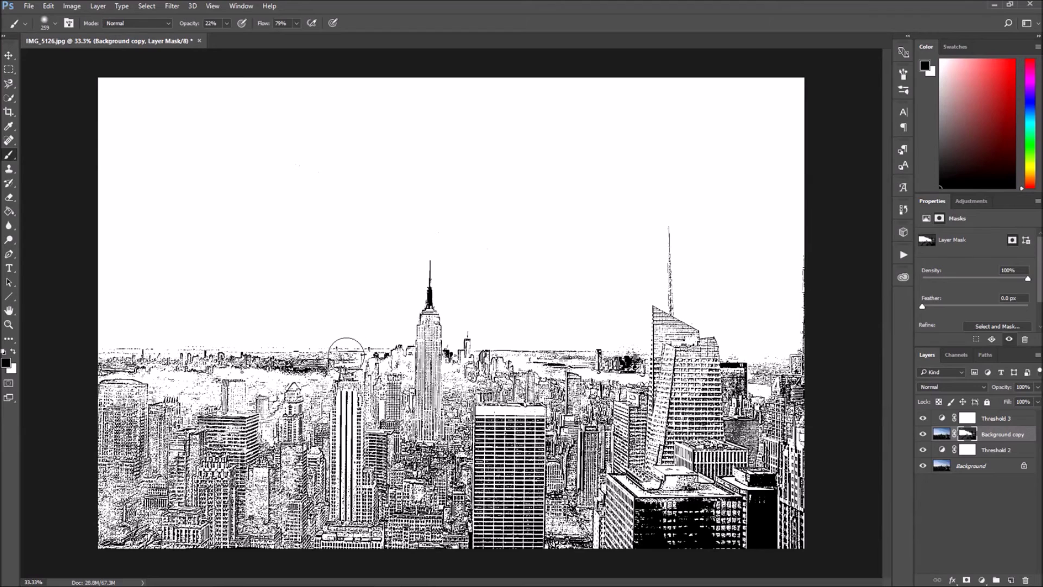
Lighten the dark cluster right of the Empire State and its spire tip, settling opacity at 37%.
{"action": "mouse_move", "coordinate": [630, 353]}
{"action": "left_mouse_down"}
{"action": "mouse_move", "coordinate": [617, 361]}
{"action": "mouse_move", "coordinate": [632, 358]}
{"action": "left_mouse_up"}
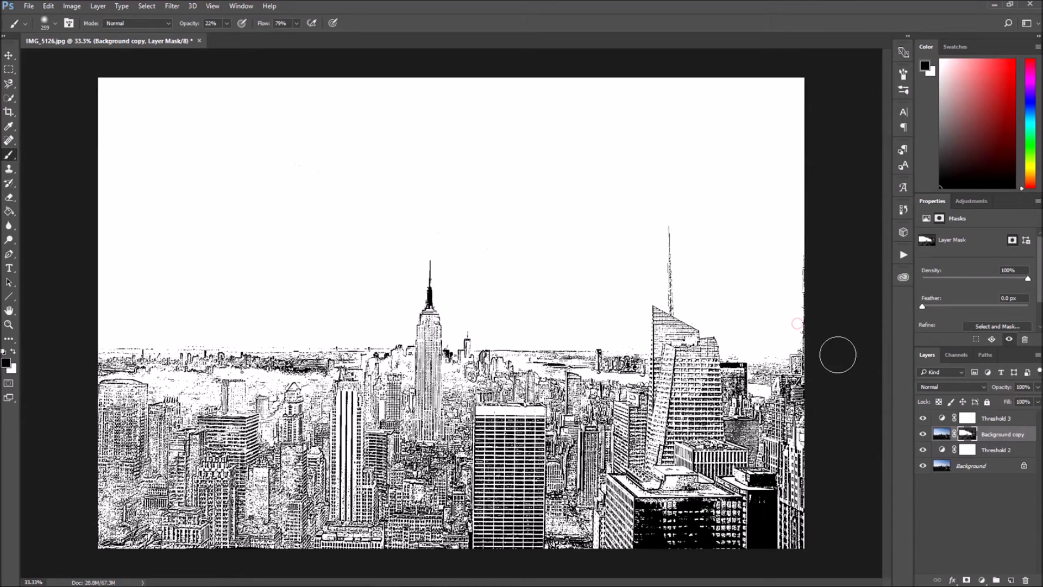
{"action": "mouse_move", "coordinate": [417, 291]}
{"action": "left_mouse_down"}
{"action": "mouse_move", "coordinate": [432, 301]}
{"action": "mouse_move", "coordinate": [430, 277]}
{"action": "mouse_move", "coordinate": [421, 296]}
{"action": "mouse_move", "coordinate": [437, 307]}
{"action": "mouse_move", "coordinate": [428, 295]}
{"action": "left_mouse_up"}
{"action": "key", "text": "6"}
{"action": "key", "text": "6"}
{"action": "key", "text": "shift+9"}
{"action": "key", "text": "shift+2"}
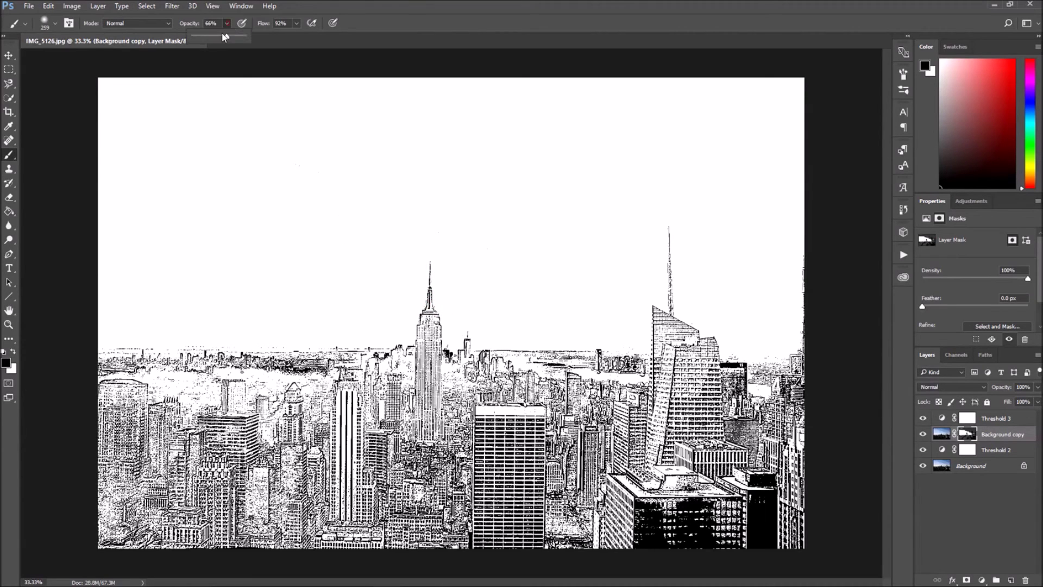
{"action": "left_click", "coordinate": [451, 357]}
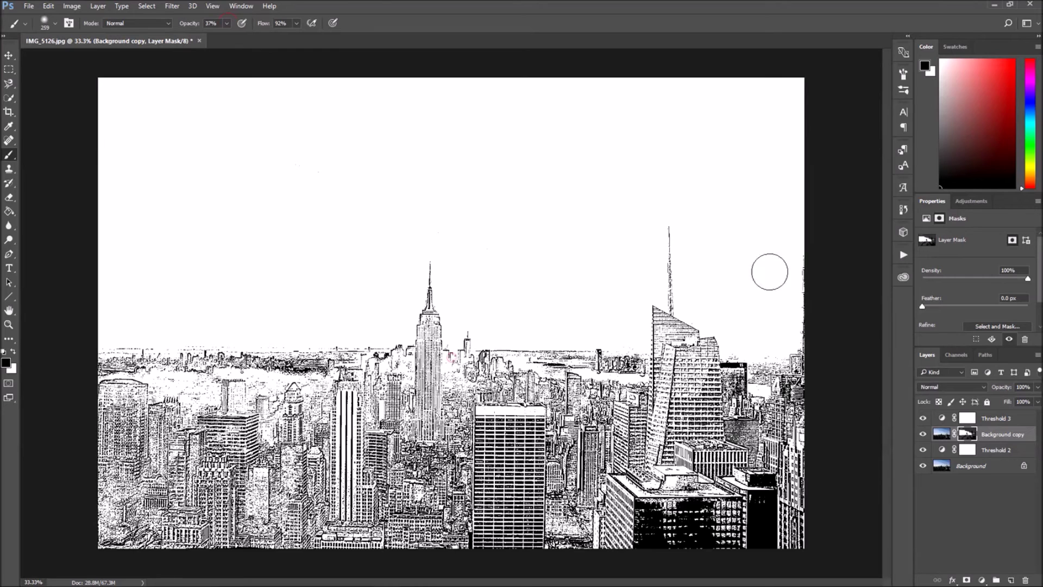
Undo the last dab near the Empire State base and repaint it faintly at 11%.
{"action": "left_click", "coordinate": [48, 9]}
{"action": "left_click", "coordinate": [49, 15]}
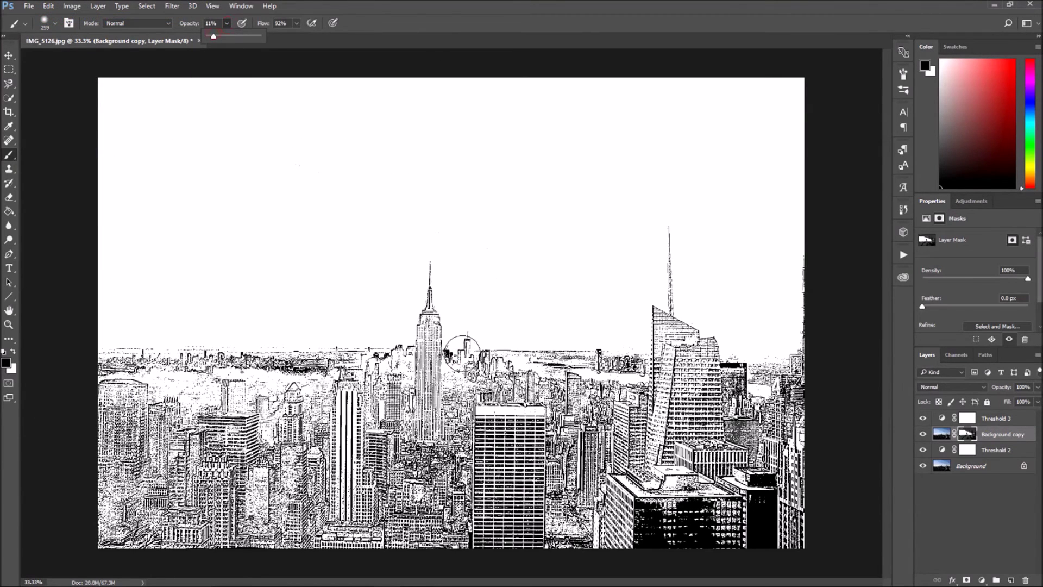
{"action": "left_click", "coordinate": [451, 356]}
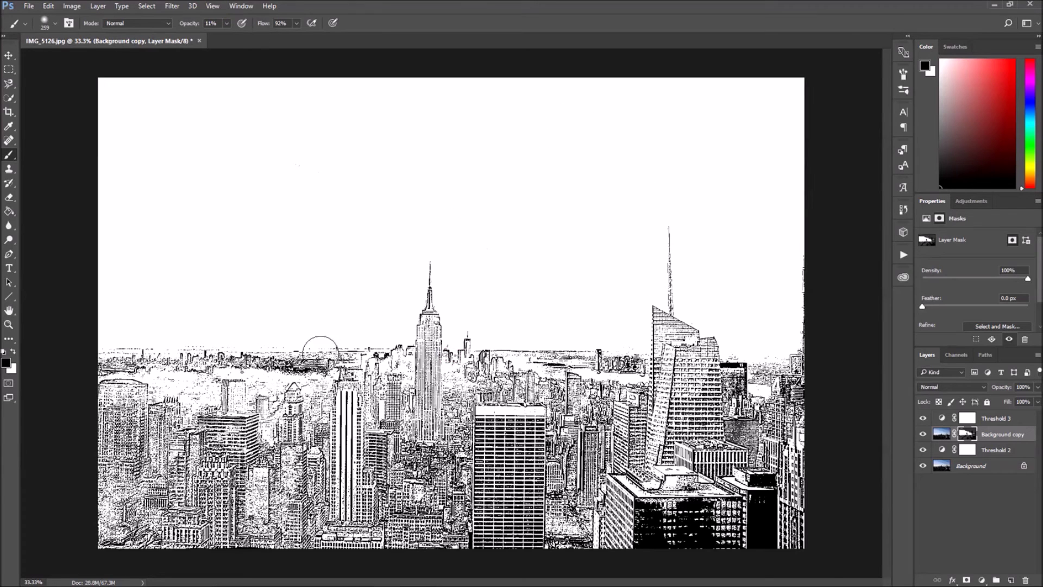